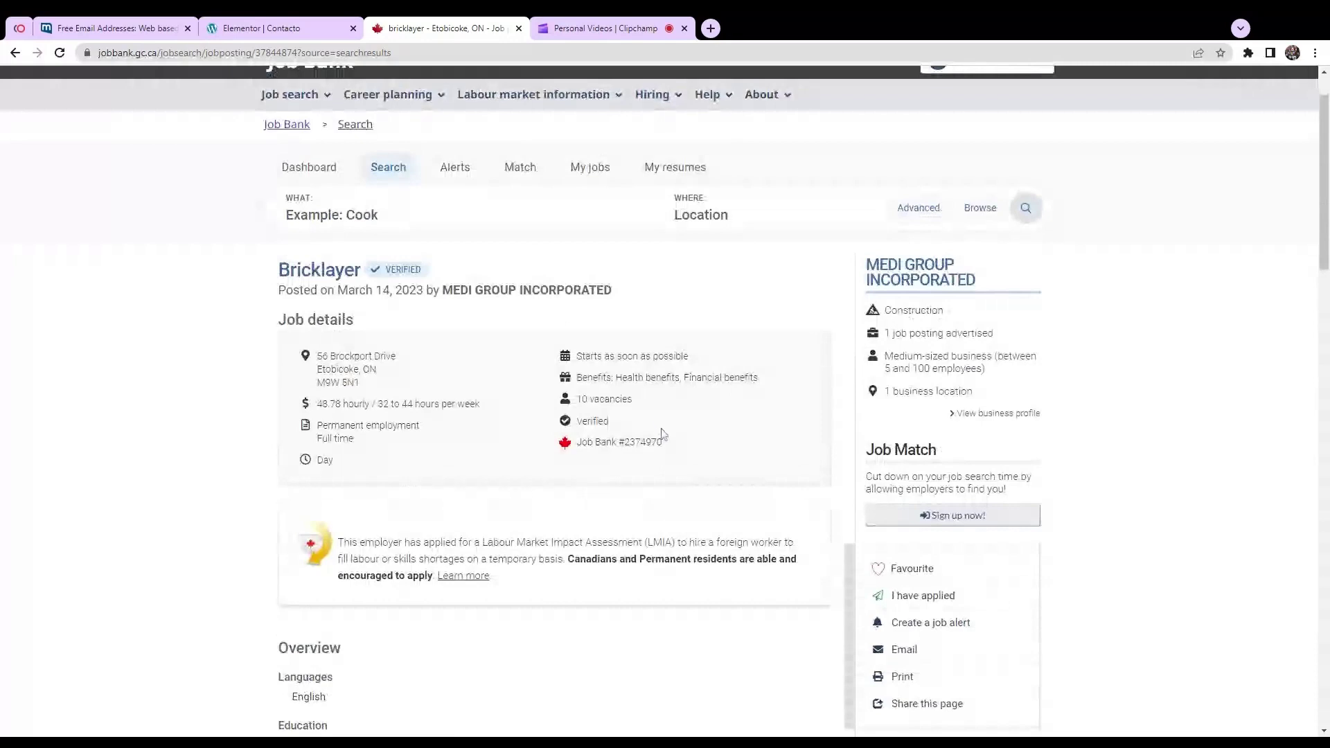
Step: Highlight the employer's company name in the Job Bank posting, then clear the highlight
{"action": "scroll", "coordinate": [663, 440], "scroll_direction": "down", "scroll_amount": 1}
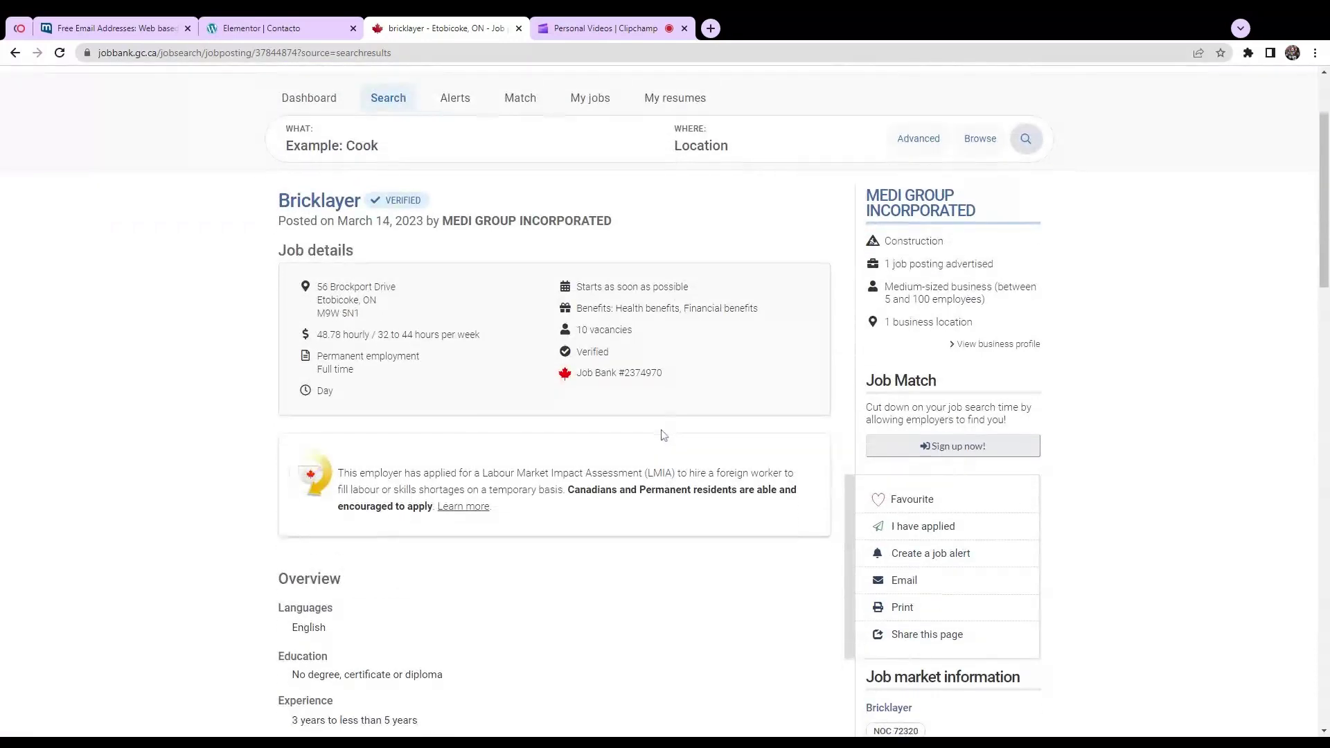
{"action": "left_click_drag", "start_coordinate": [442, 220], "coordinate": [612, 220]}
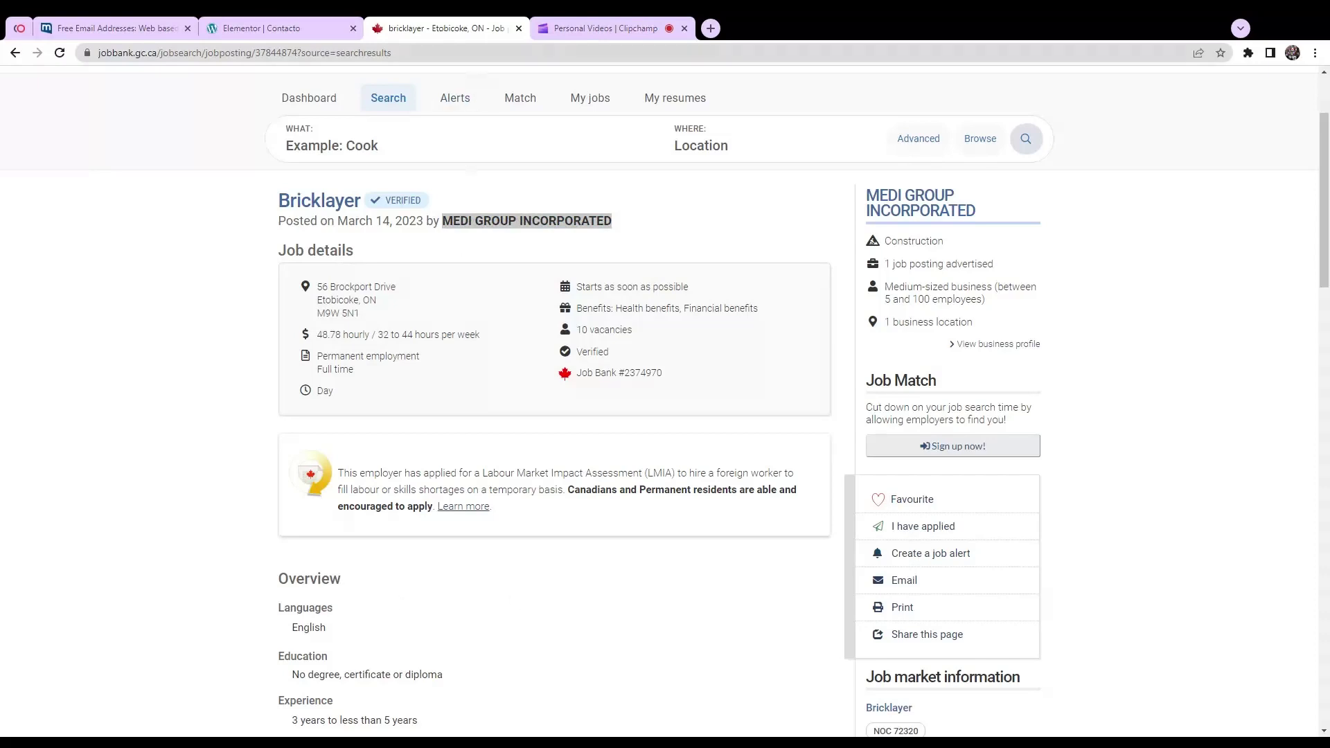
{"action": "left_click", "coordinate": [524, 581]}
Step: Copy the employer's application e-mail from How to apply and go to the mail.com inbox
{"action": "scroll", "coordinate": [523, 580], "scroll_direction": "down", "scroll_amount": 4}
{"action": "scroll", "coordinate": [520, 568], "scroll_direction": "down", "scroll_amount": 20}
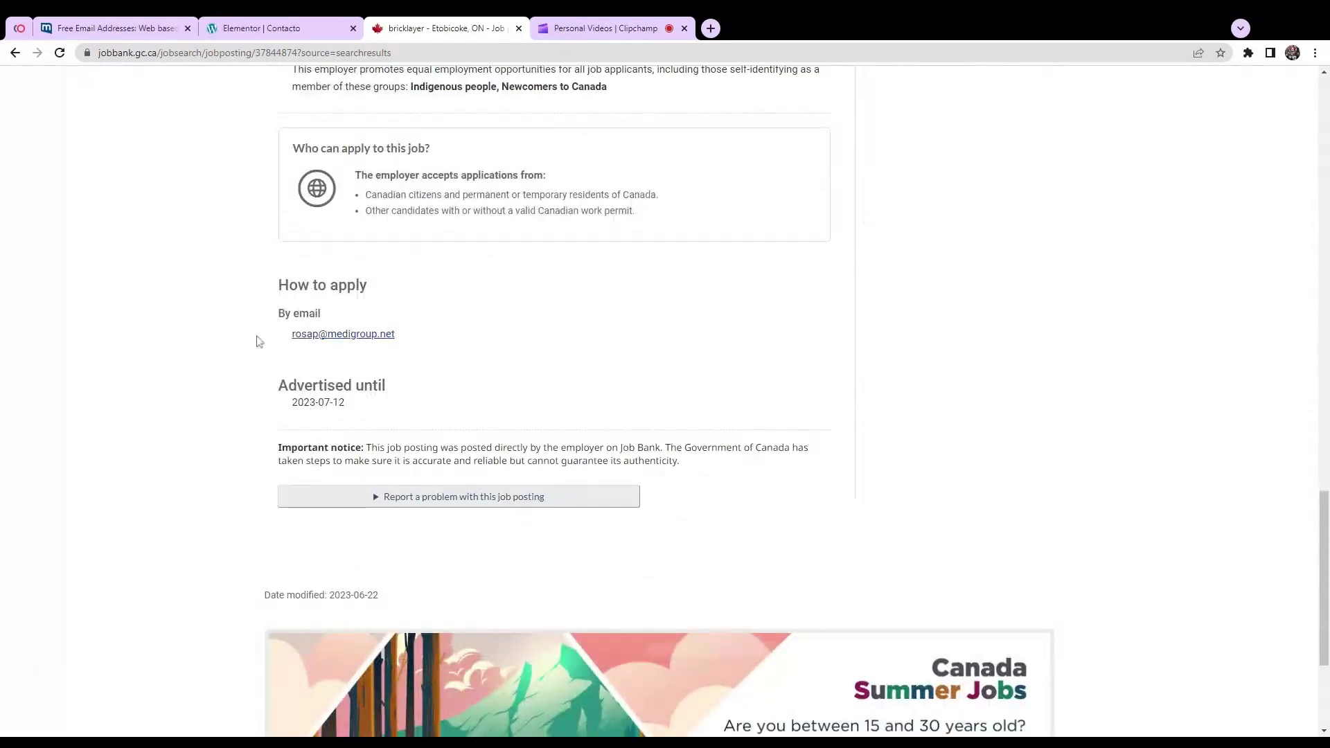
{"action": "left_click_drag", "start_coordinate": [411, 338], "coordinate": [288, 345]}
{"action": "key", "text": "ctrl+c"}
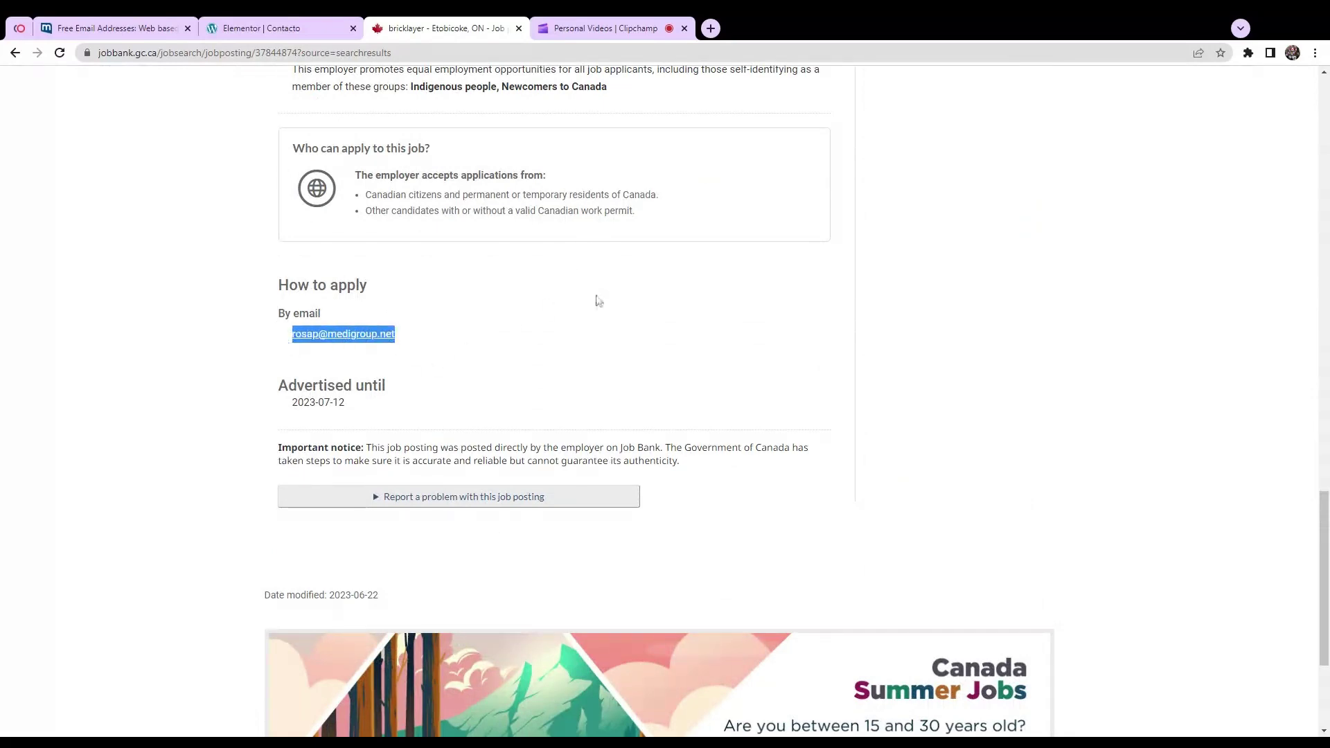
{"action": "scroll", "coordinate": [603, 384], "scroll_direction": "up", "scroll_amount": 6}
{"action": "scroll", "coordinate": [594, 375], "scroll_direction": "up", "scroll_amount": 6}
{"action": "left_click", "coordinate": [111, 28]}
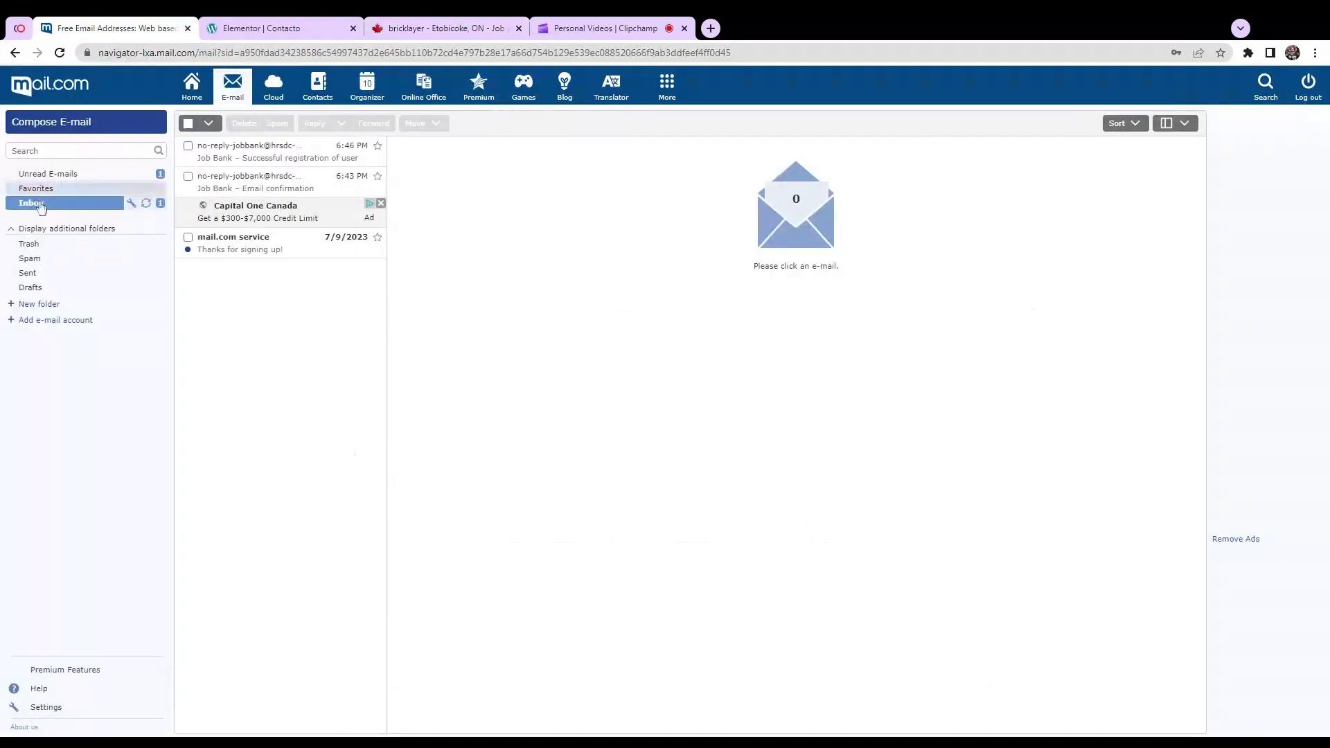
Step: Start a new e-mail to the pasted employer address, then return to the Bricklayer posting
{"action": "left_click", "coordinate": [69, 125]}
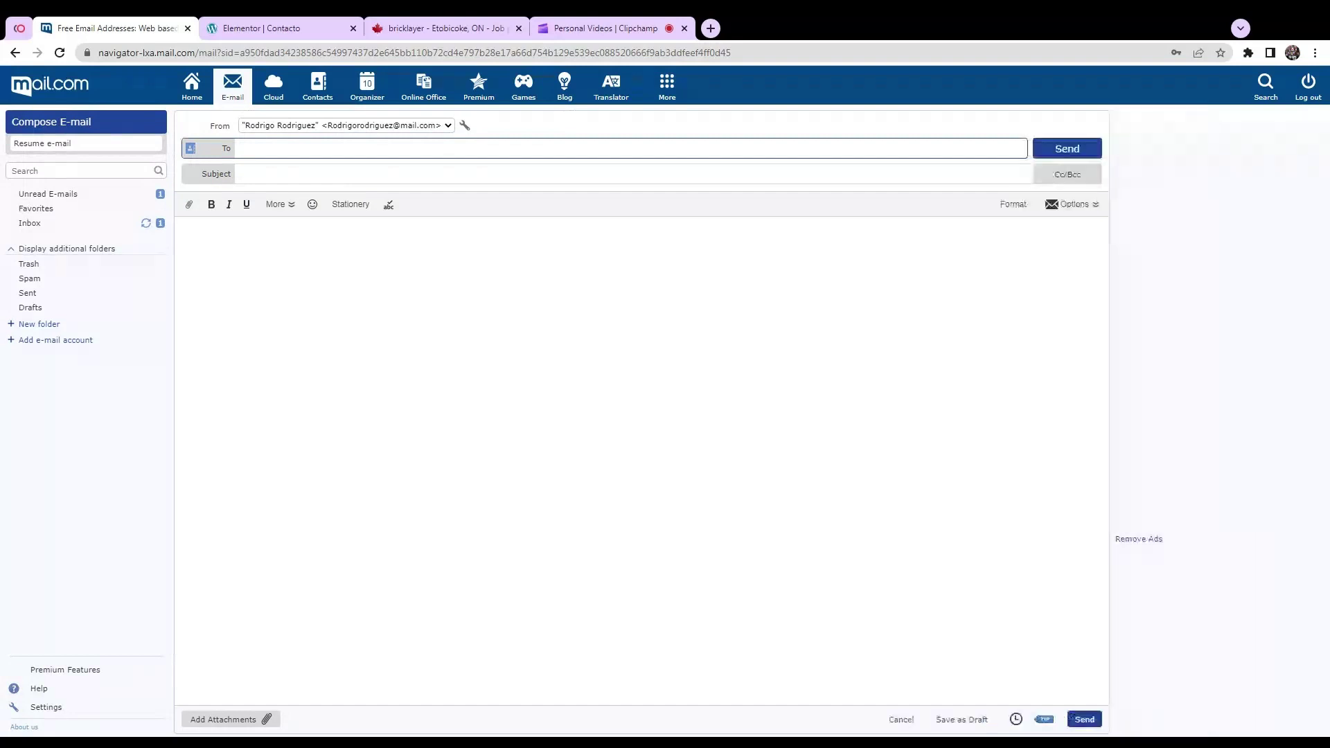
{"action": "key", "text": "ctrl+v"}
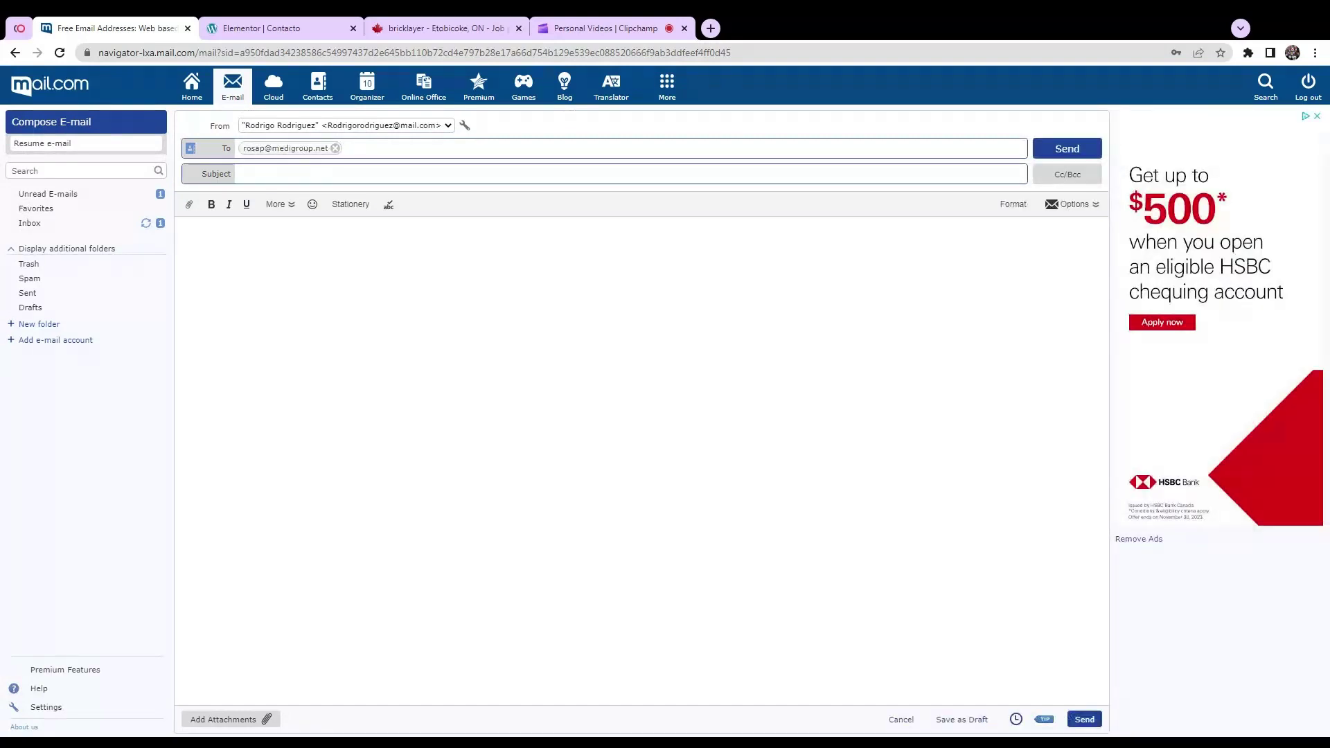
{"action": "left_click", "coordinate": [624, 174]}
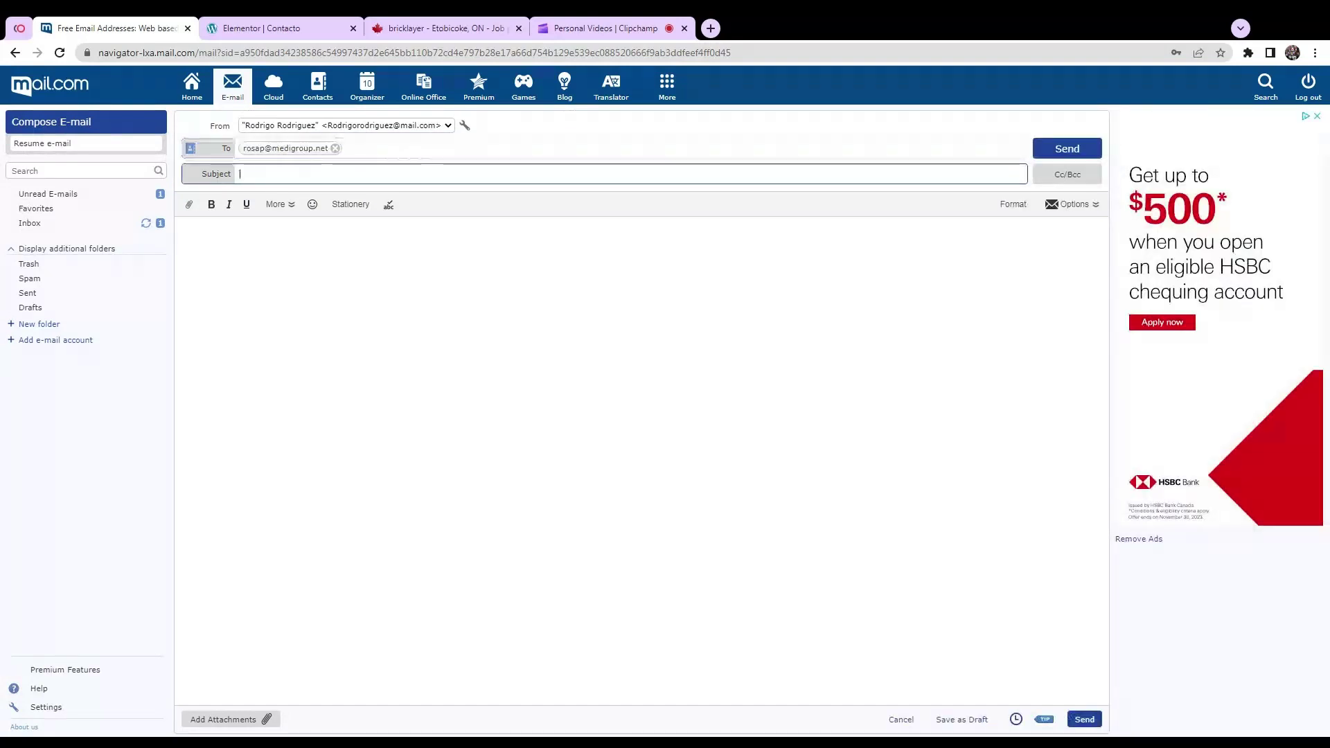
{"action": "left_click", "coordinate": [454, 29]}
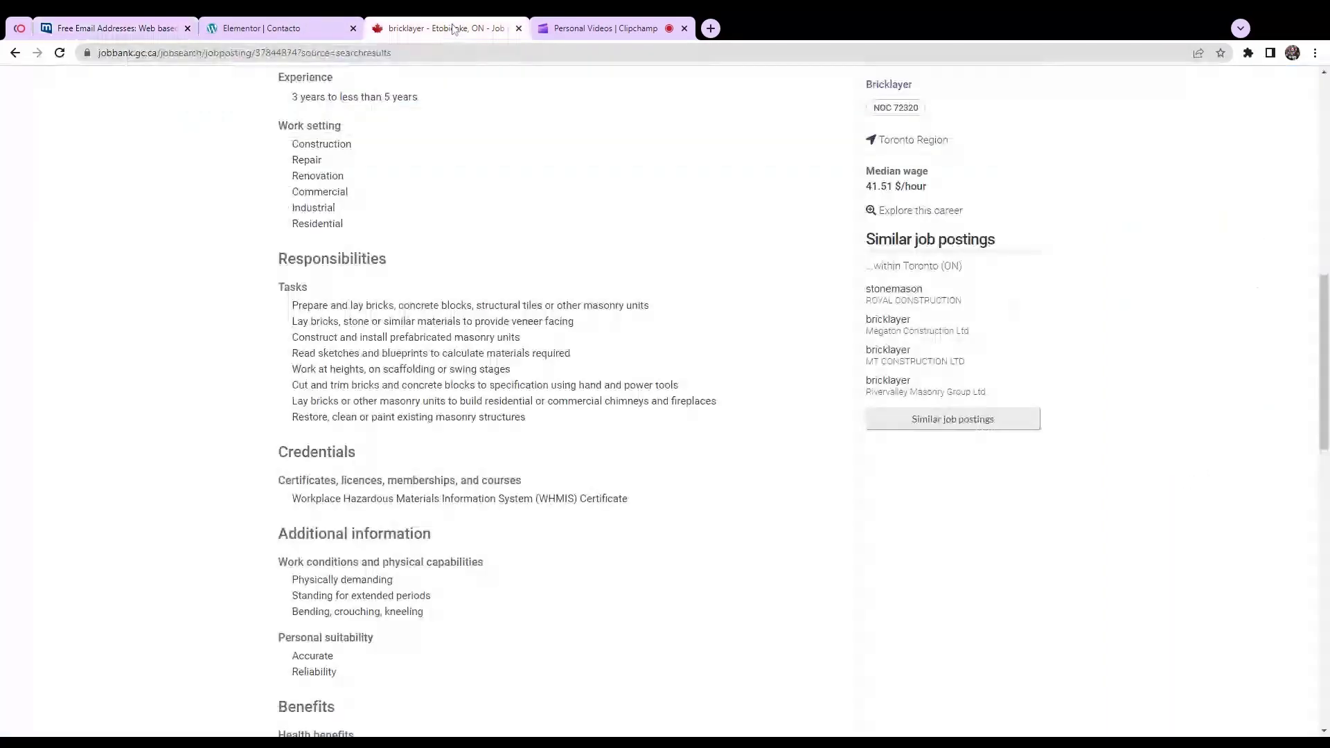
Step: Copy the posting's Job Bank # number and paste it into the draft's subject line
{"action": "scroll", "coordinate": [582, 359], "scroll_direction": "up", "scroll_amount": 10}
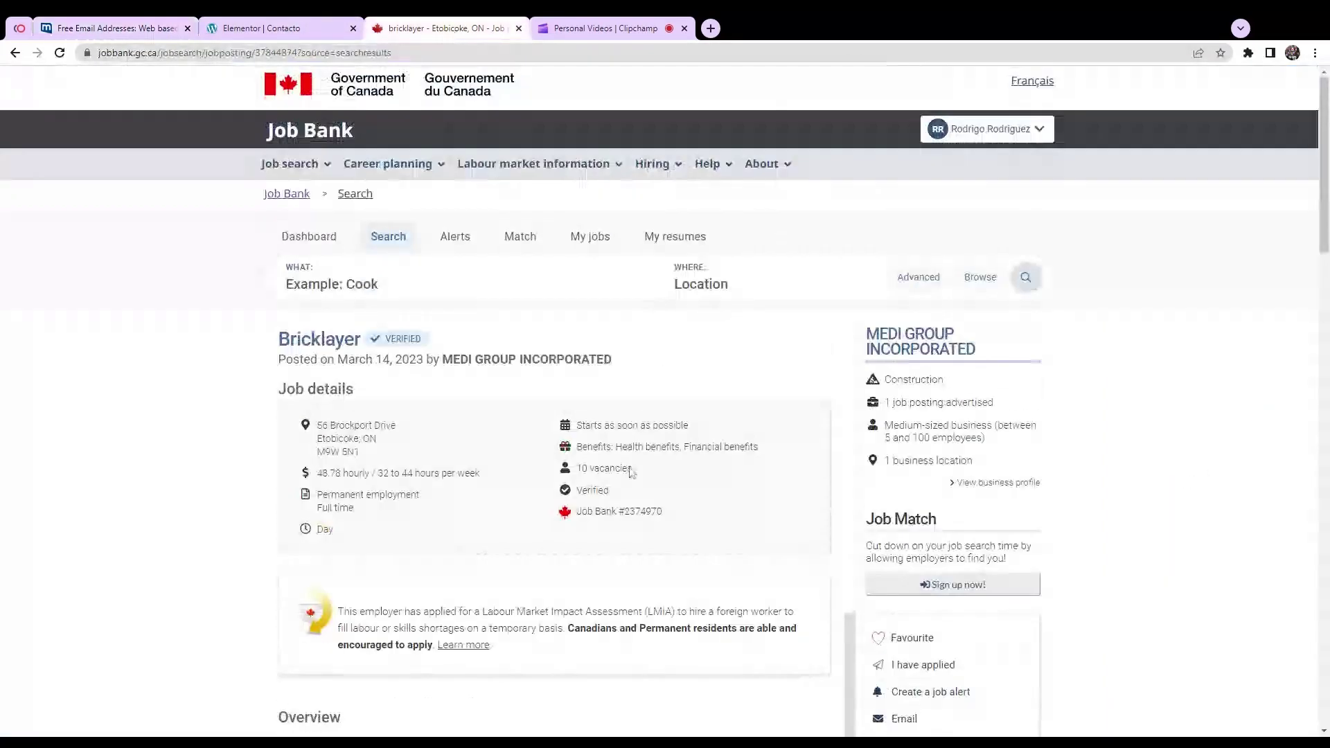
{"action": "left_click_drag", "start_coordinate": [662, 513], "coordinate": [582, 513]}
{"action": "key", "text": "ctrl+c"}
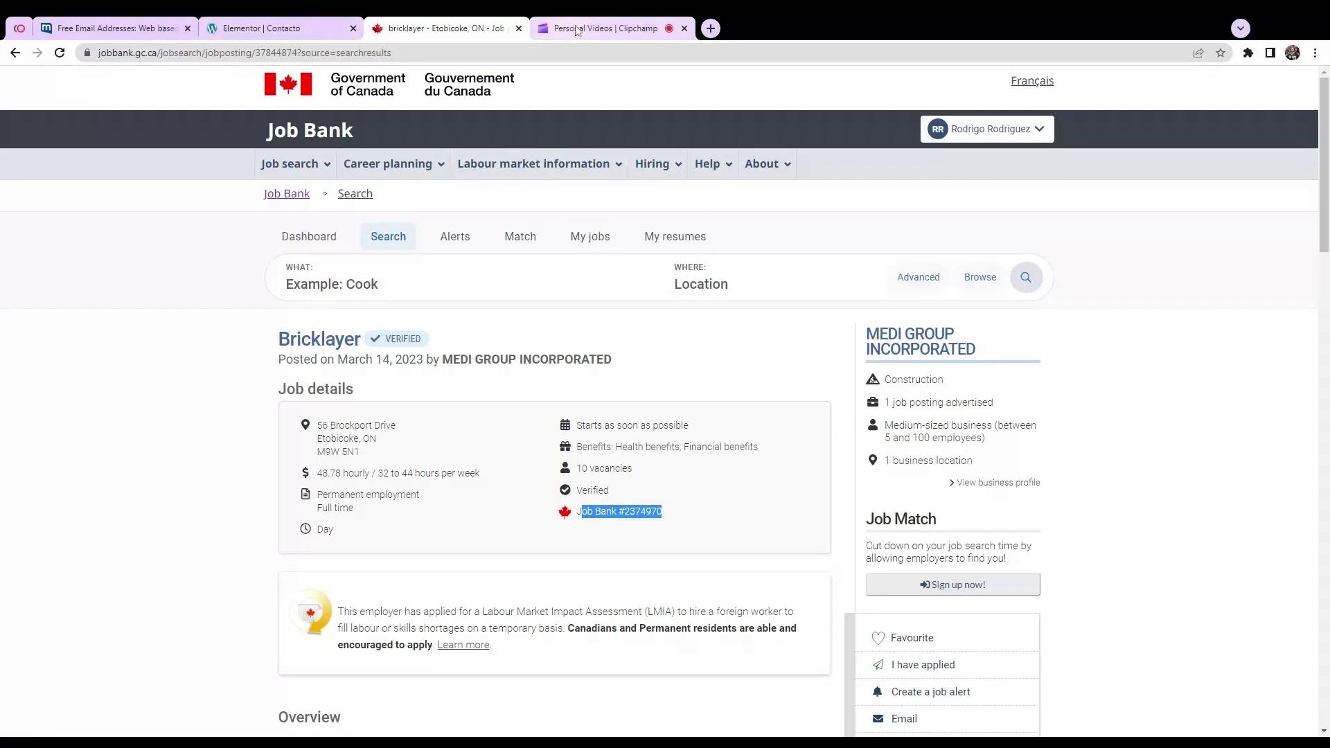
{"action": "left_click", "coordinate": [109, 28]}
{"action": "key", "text": "ctrl+v"}
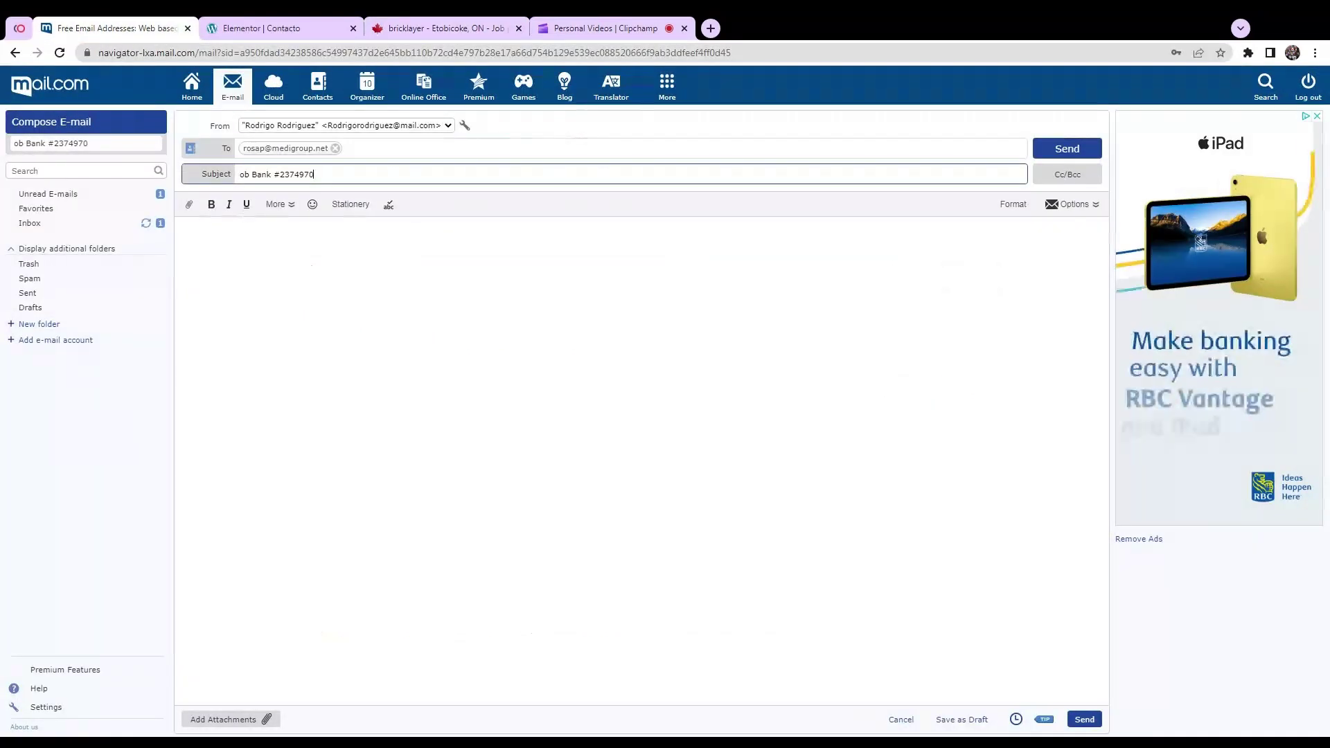
Step: Correct the subject to 'Job Bank #2374970' by adding the missing J
{"action": "left_click", "coordinate": [240, 174]}
{"action": "type", "text": "J"}
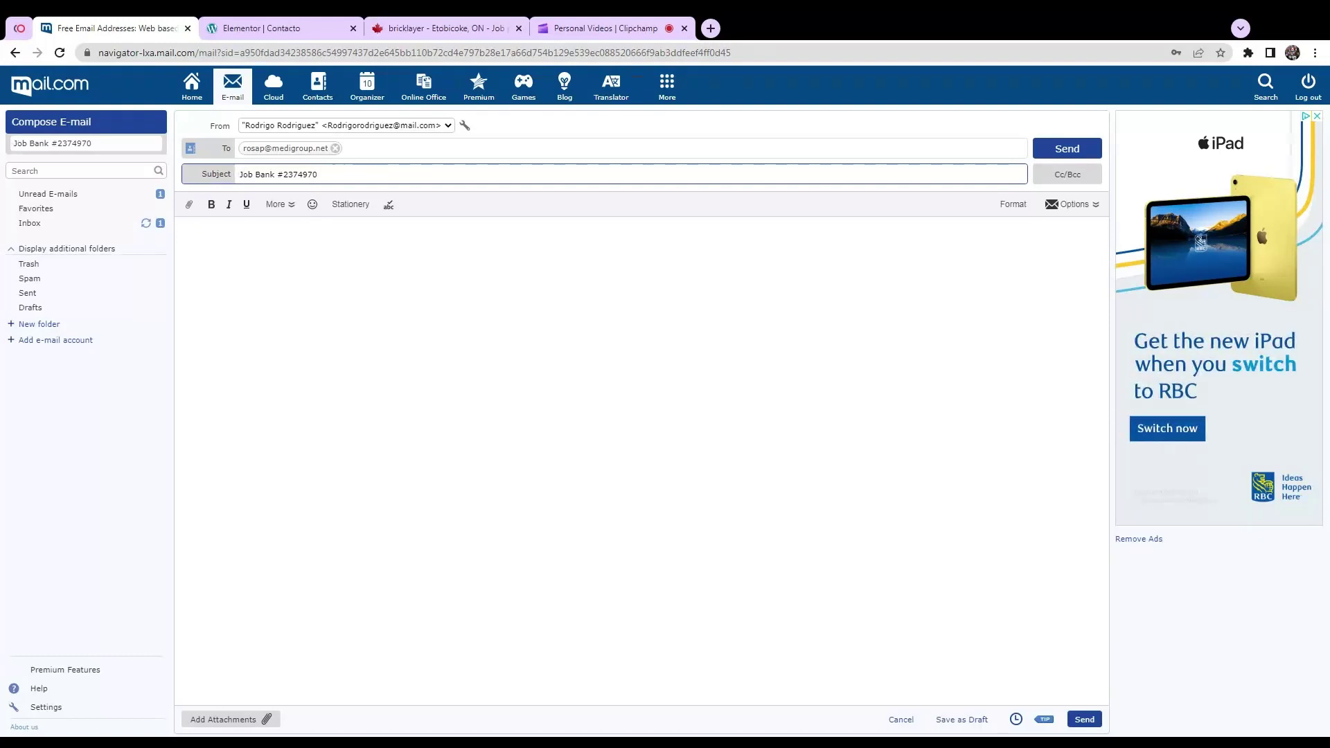
{"action": "key", "text": "Tab"}
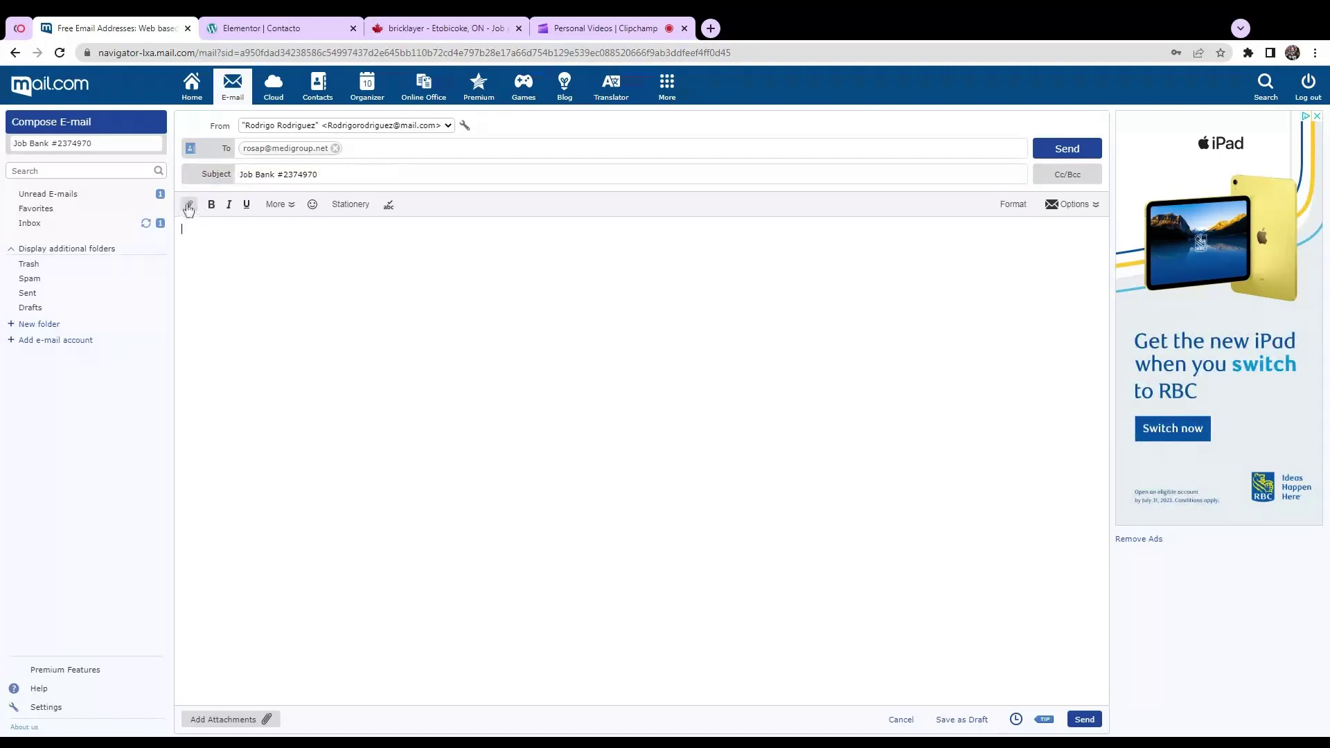
Step: Attach the resume and cover letter as two .docx files from the computer
{"action": "left_click", "coordinate": [186, 207]}
{"action": "left_click", "coordinate": [236, 230]}
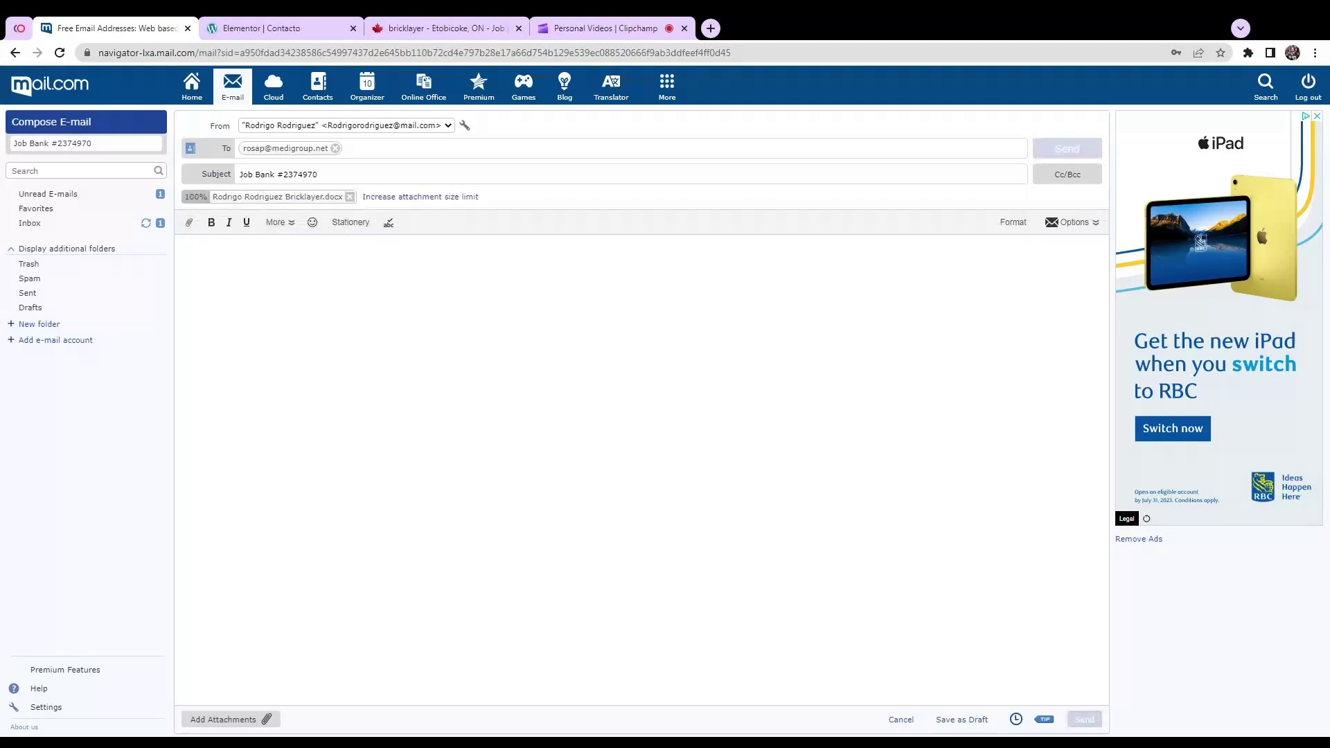
{"action": "left_click", "coordinate": [189, 225]}
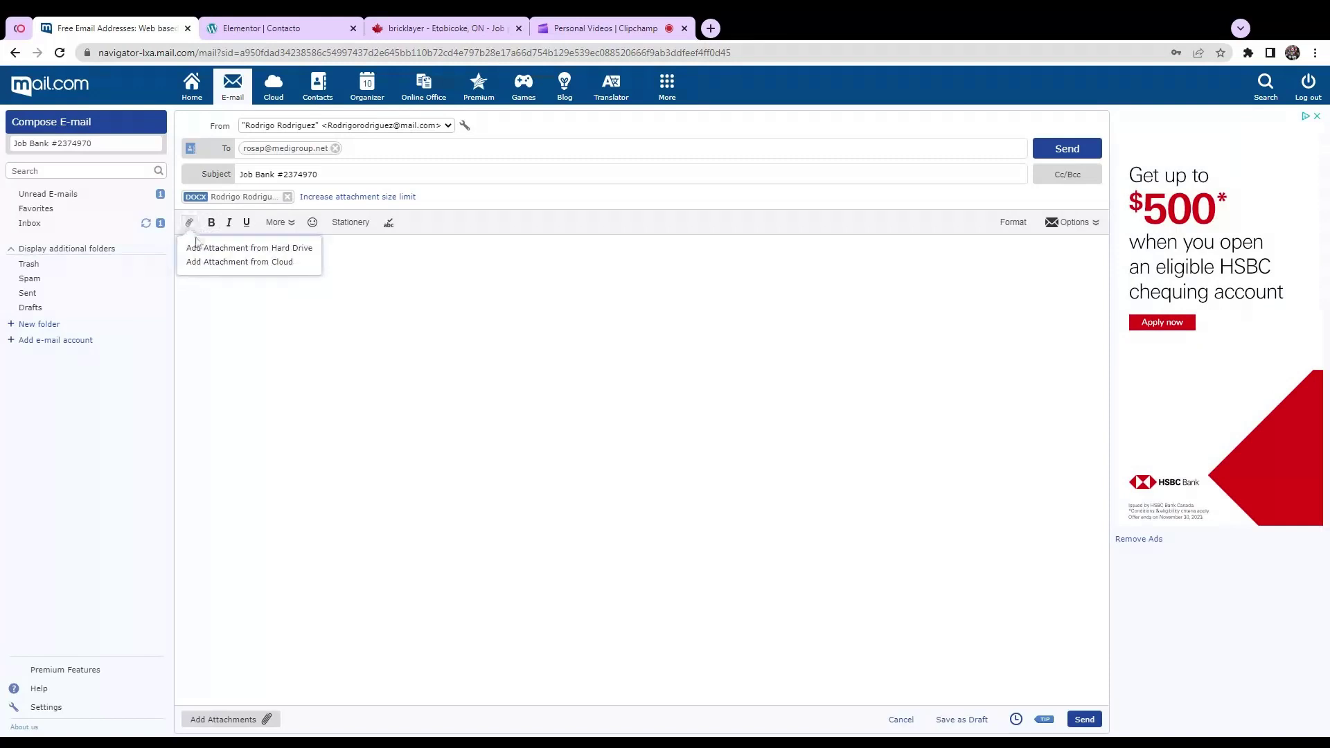
{"action": "left_click", "coordinate": [234, 254]}
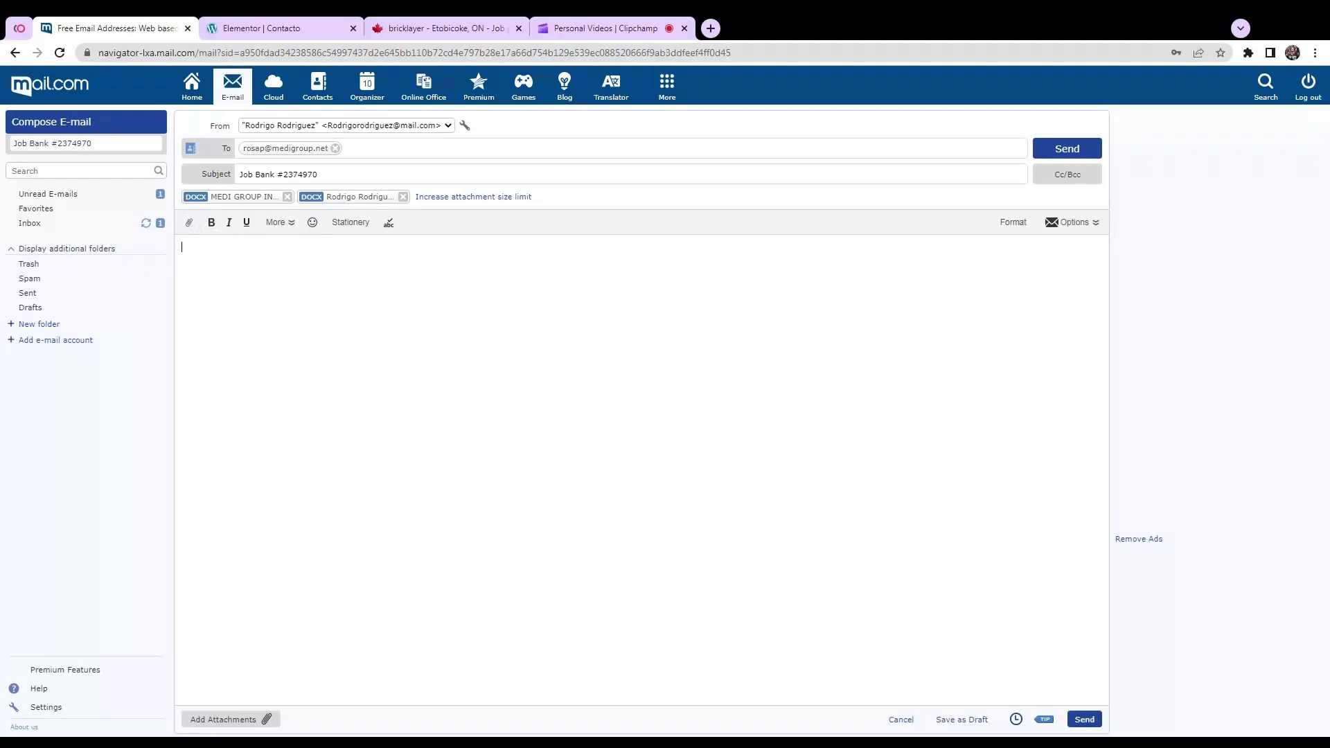
Step: Open the message body with the greeting 'Hi Team,'
{"action": "type", "text": "Please fin"}
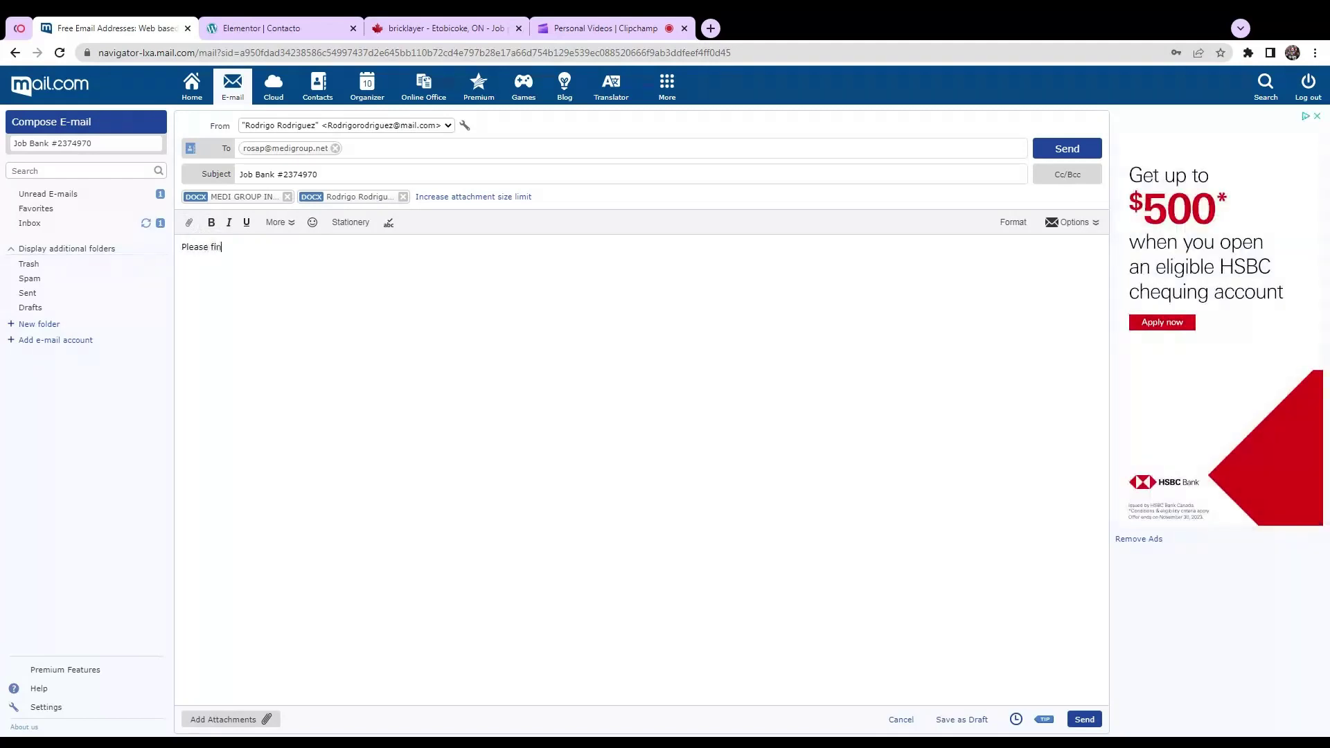
{"action": "key", "text": "BackSpace"}
{"action": "key", "text": "BackSpace"}
{"action": "key", "text": "BackSpace"}
{"action": "key", "text": "BackSpace"}
{"action": "key", "text": "BackSpace"}
{"action": "key", "text": "BackSpace"}
{"action": "key", "text": "BackSpace"}
{"action": "key", "text": "BackSpace"}
{"action": "key", "text": "BackSpace"}
{"action": "key", "text": "BackSpace"}
{"action": "type", "text": "Hi Team,"}
{"action": "key", "text": "Return"}
Step: Add 'Please find attached resume and cover letter. Thanks in advance for the opportunity', sign with the sender's name, and send
{"action": "type", "text": "Please find attached resume and cover"}
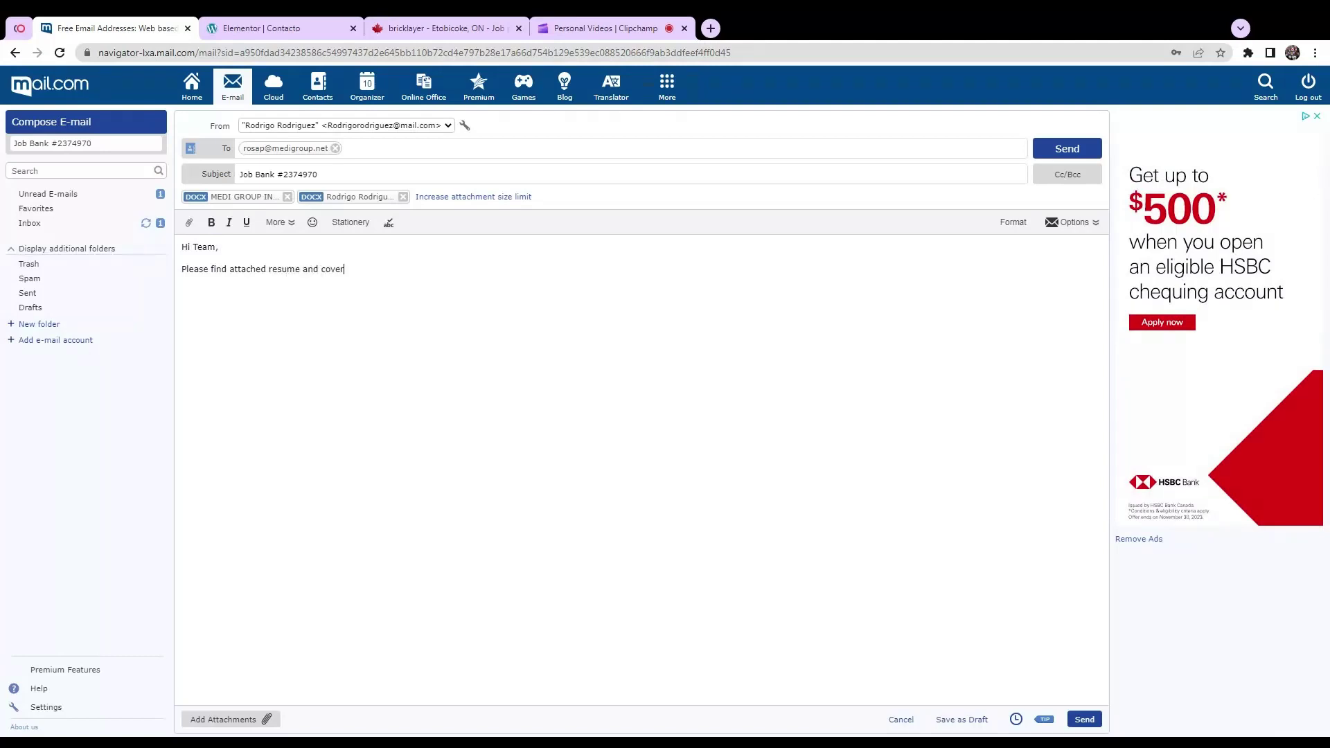
{"action": "type", "text": " letter"}
{"action": "type", "text": ", "}
{"action": "type", "text": "Than"}
{"action": "type", "text": "ks"}
{"action": "key", "text": "BackSpace"}
{"action": "key", "text": "BackSpace"}
{"action": "key", "text": "BackSpace"}
{"action": "key", "text": "BackSpace"}
{"action": "key", "text": "BackSpace"}
{"action": "key", "text": "BackSpace"}
{"action": "key", "text": "BackSpace"}
{"action": "key", "text": "BackSpace"}
{"action": "type", "text": ".  "}
{"action": "type", "text": "Thanks "}
{"action": "type", "text": "in "}
{"action": "type", "text": "adva"}
{"action": "type", "text": "nce fo"}
{"action": "type", "text": "r the opp"}
{"action": "type", "text": "ortunity"}
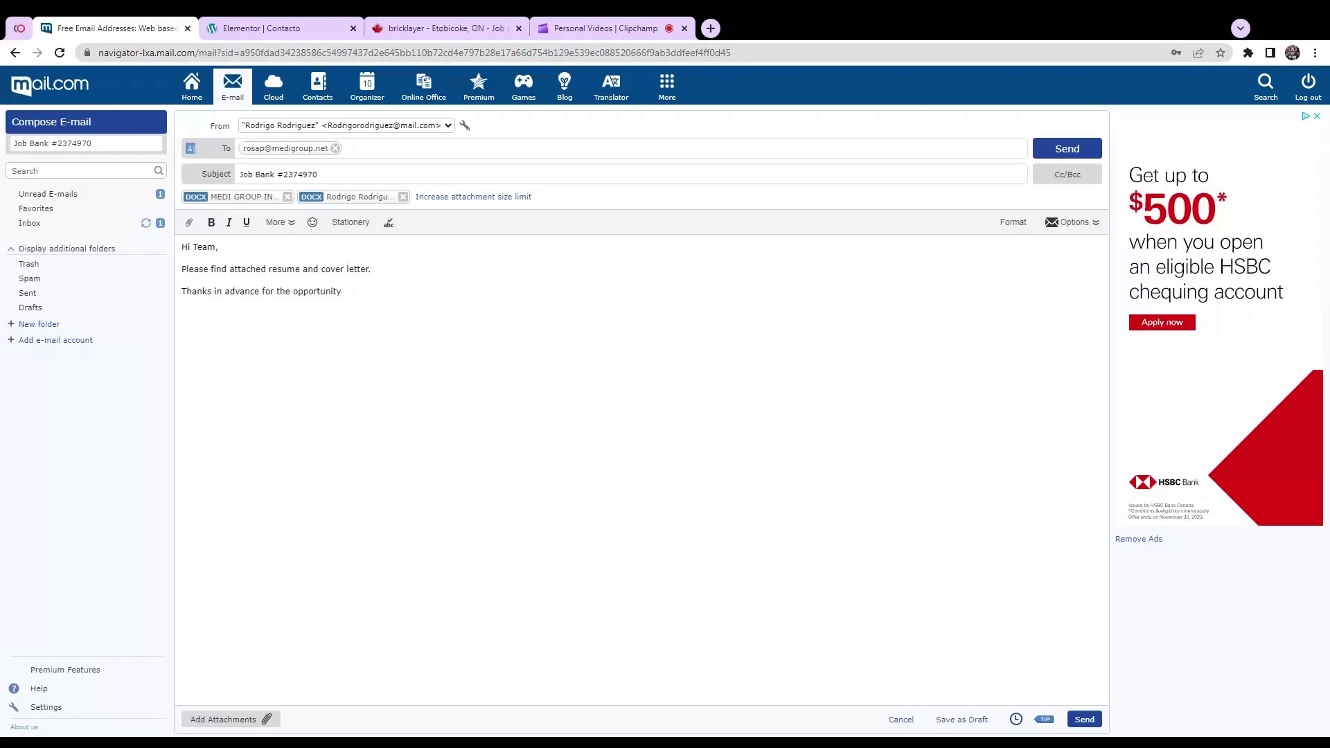
{"action": "key", "text": "Return"}
{"action": "type", "text": "Rodrigo Rodriguez"}
{"action": "left_click", "coordinate": [1067, 149]}
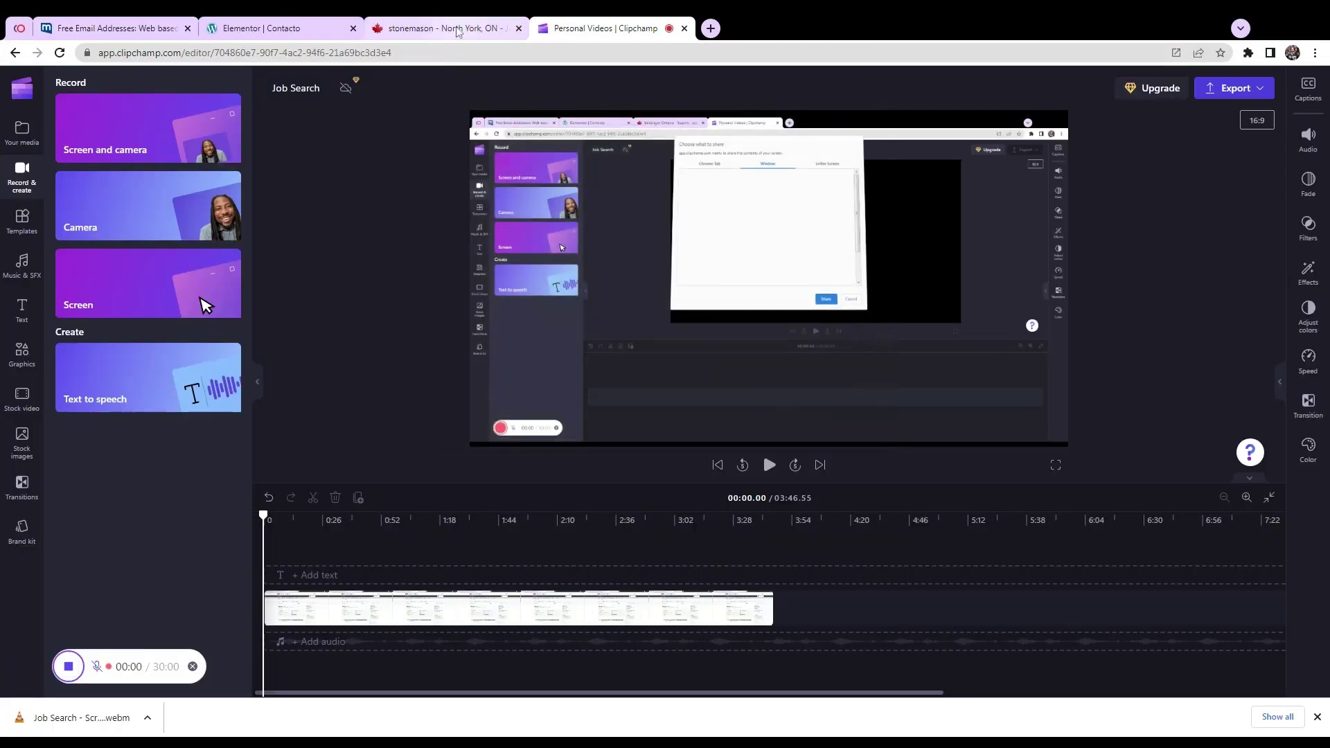
Step: Go back to the bricklayer search results and open the Stonemason posting
{"action": "left_click", "coordinate": [457, 31]}
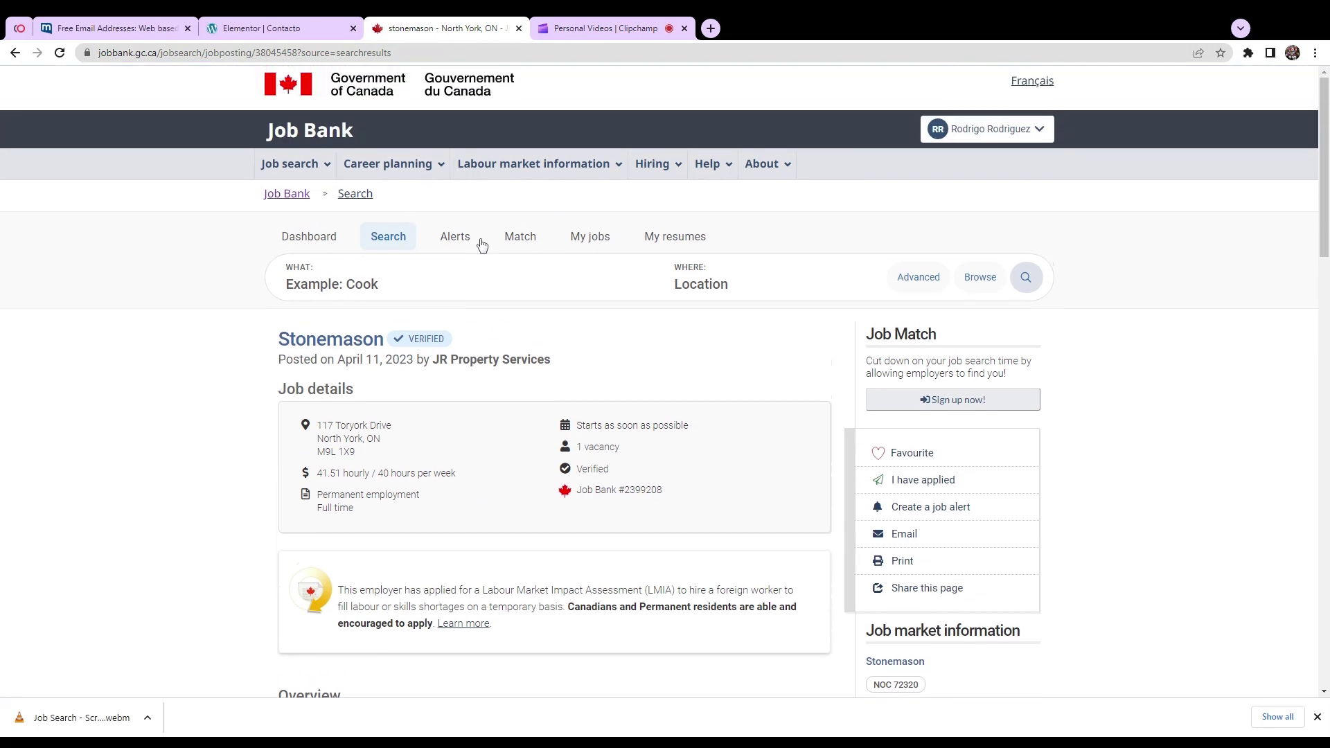
{"action": "left_click", "coordinate": [16, 53]}
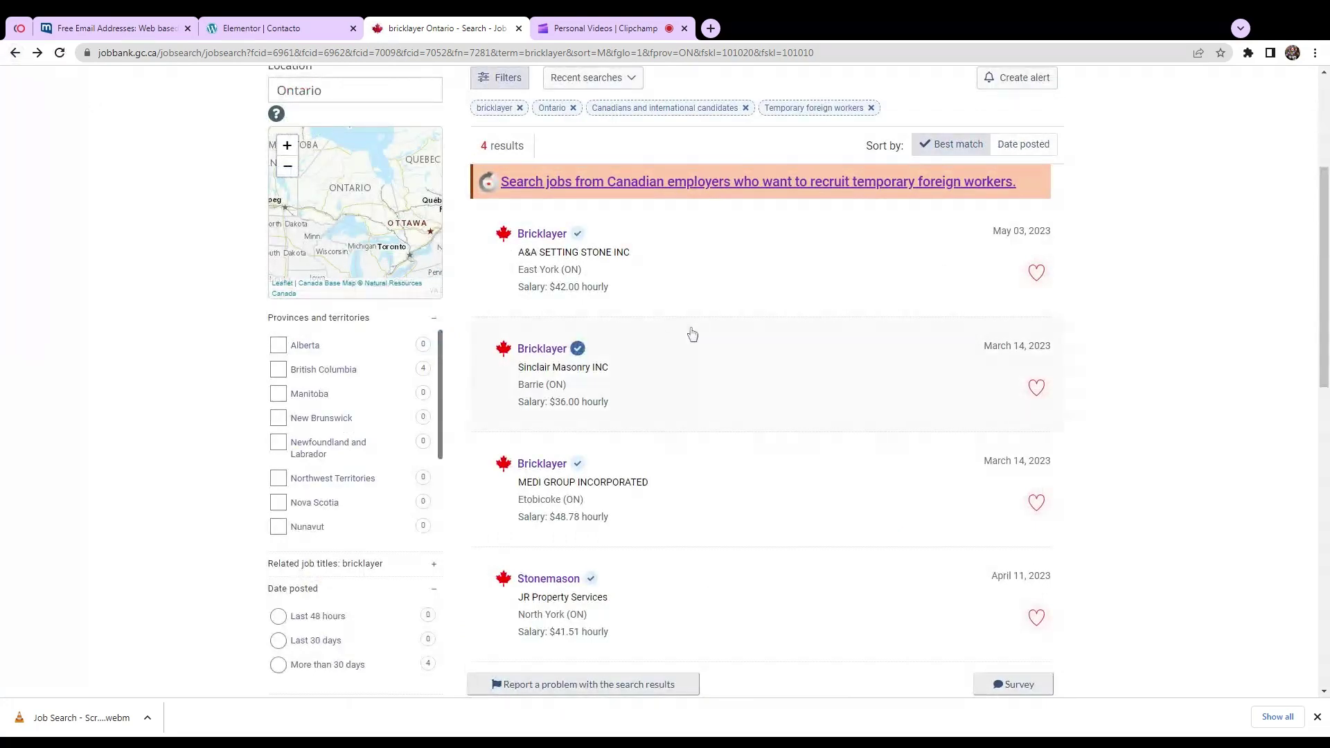
{"action": "scroll", "coordinate": [658, 381], "scroll_direction": "down", "scroll_amount": 3}
{"action": "left_click", "coordinate": [552, 372]}
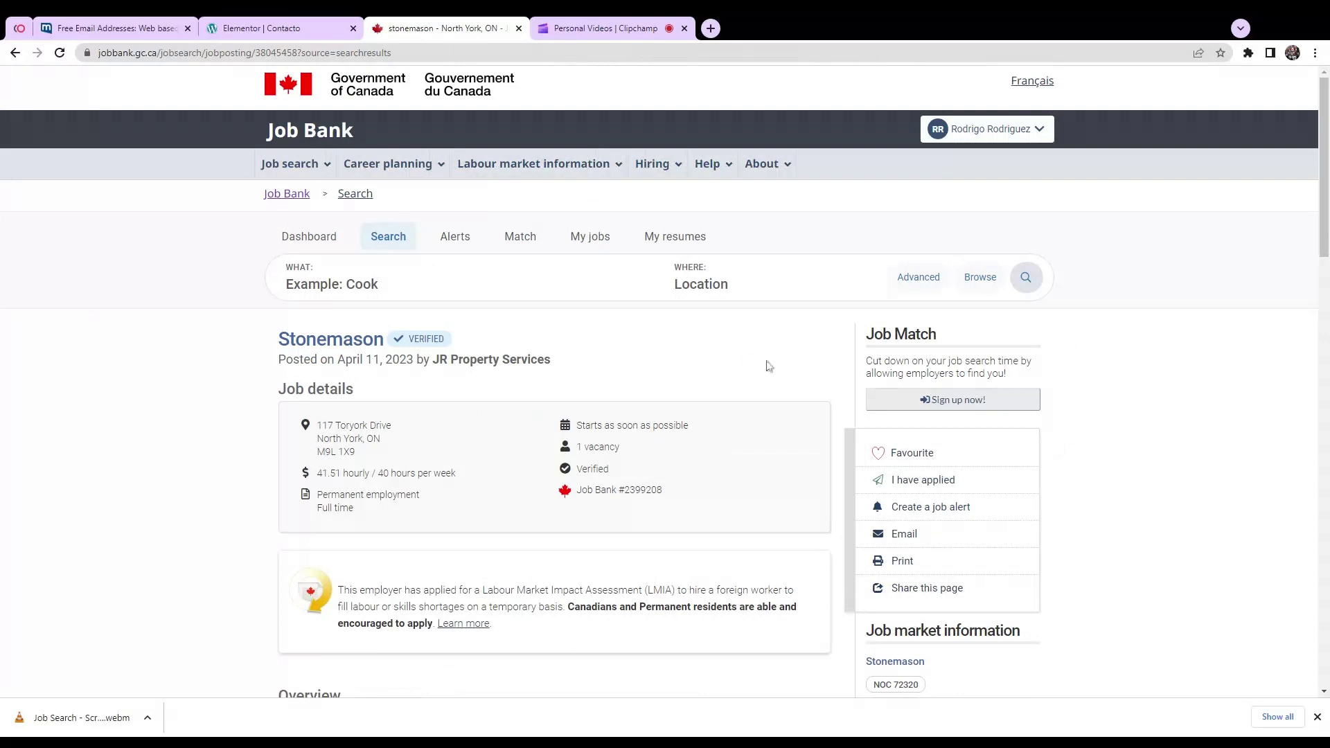
Step: Reveal the Stonemason posting's how-to-apply section and copy the employer's application e-mail
{"action": "scroll", "coordinate": [769, 367], "scroll_direction": "down", "scroll_amount": 1}
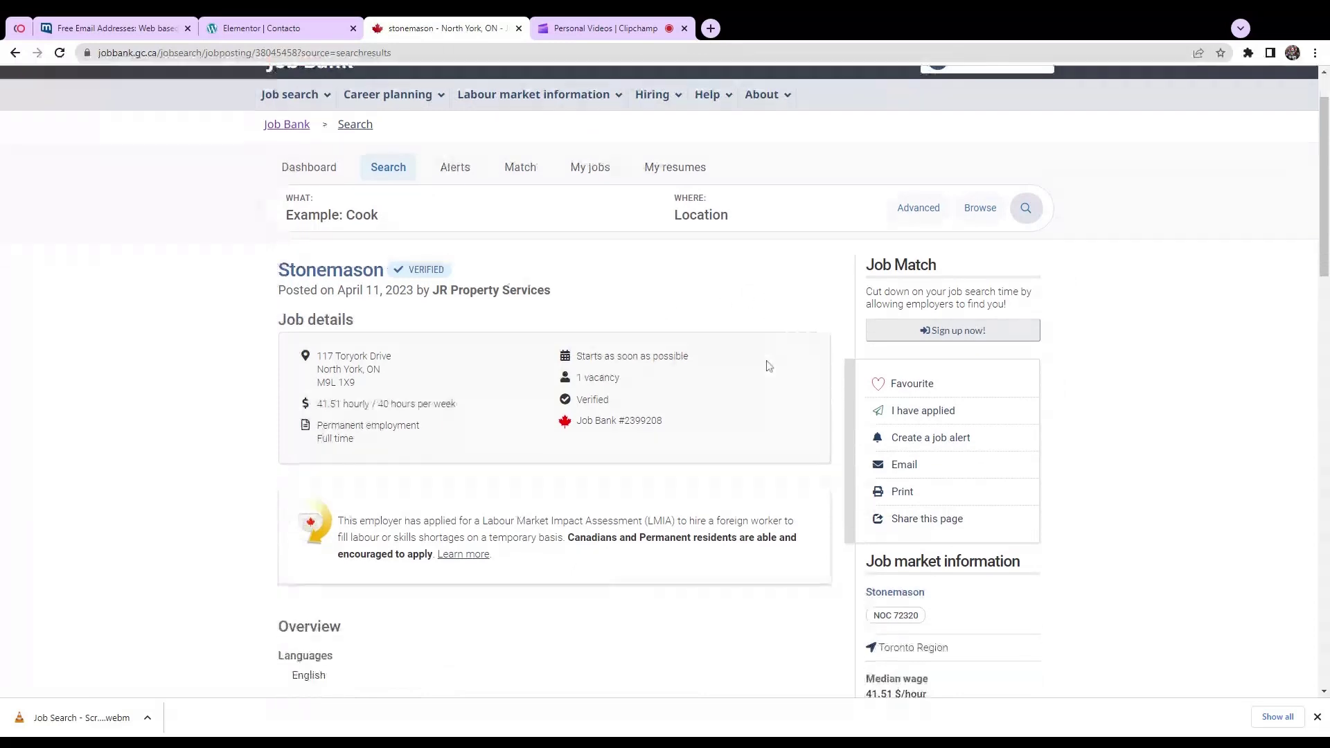
{"action": "scroll", "coordinate": [769, 367], "scroll_direction": "down", "scroll_amount": 1}
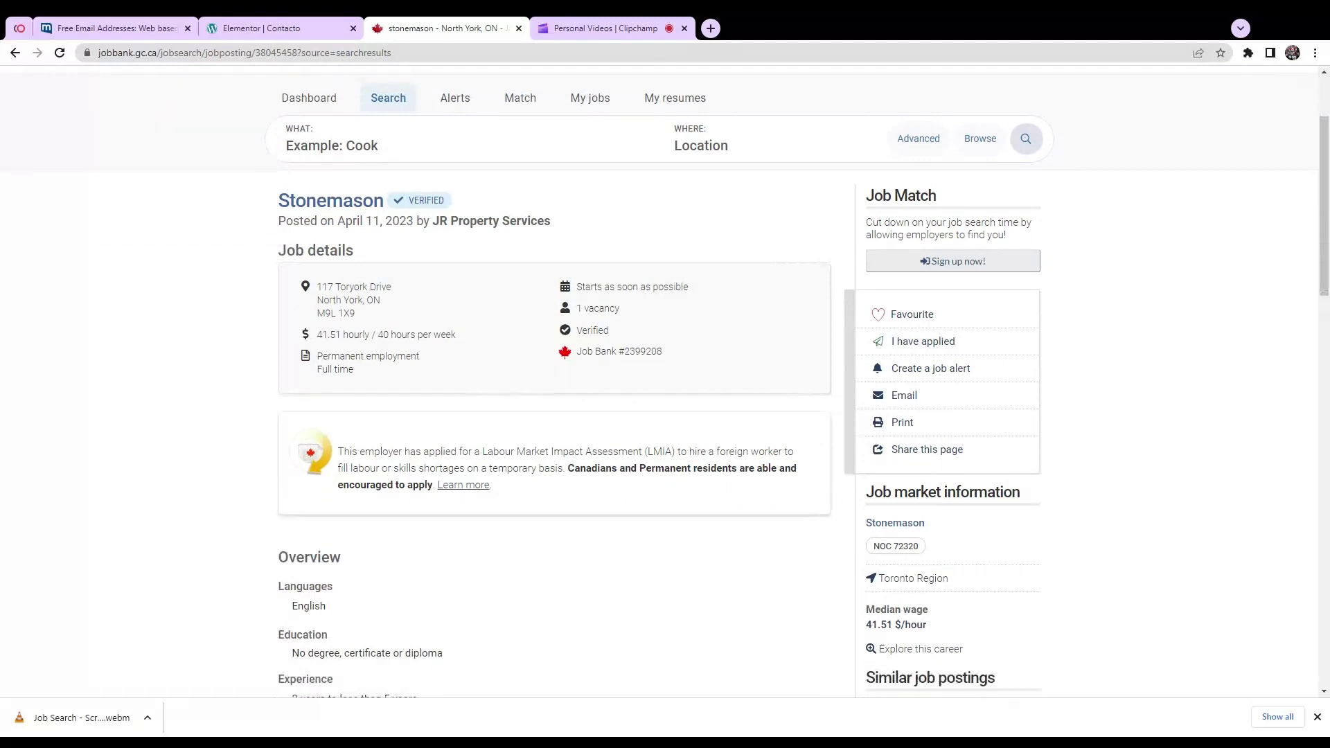
{"action": "scroll", "coordinate": [768, 366], "scroll_direction": "down", "scroll_amount": 5}
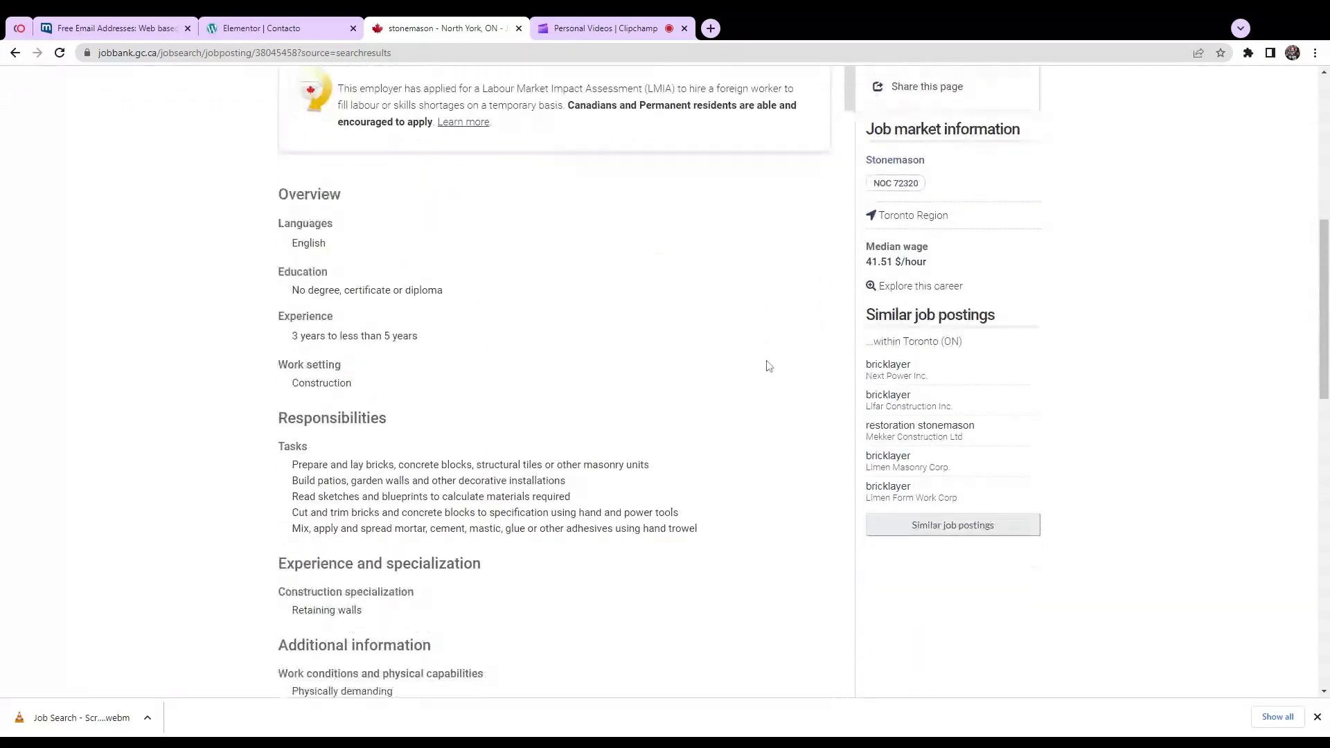
{"action": "scroll", "coordinate": [767, 366], "scroll_direction": "down", "scroll_amount": 7}
{"action": "left_click", "coordinate": [362, 596]}
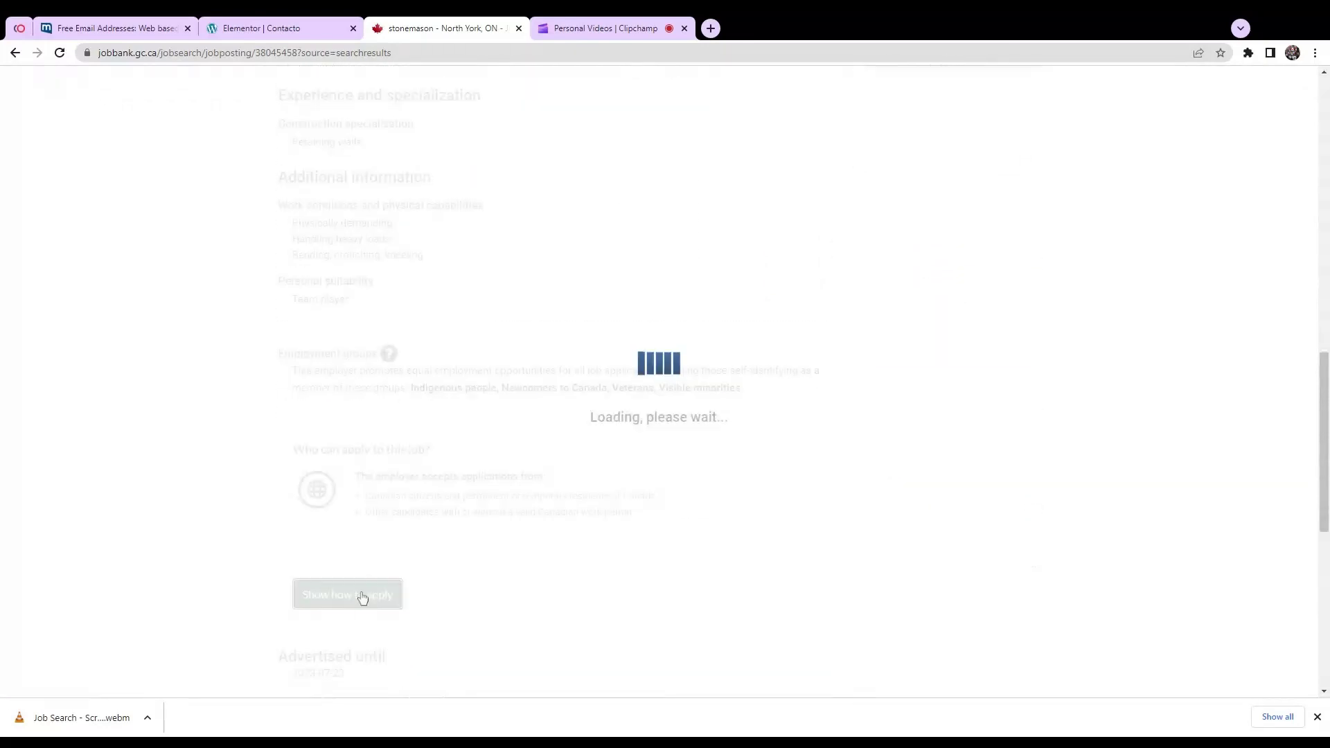
{"action": "scroll", "coordinate": [471, 518], "scroll_direction": "down", "scroll_amount": 1}
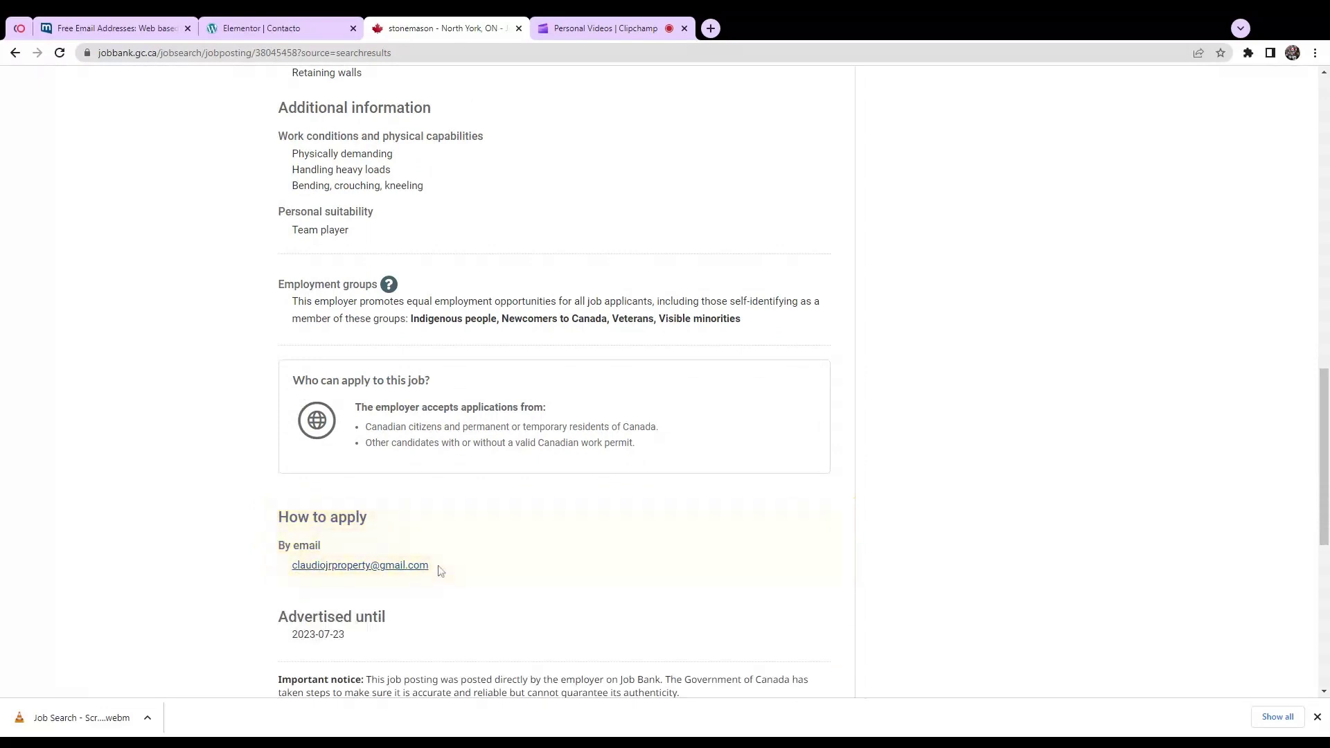
{"action": "left_click_drag", "start_coordinate": [441, 570], "coordinate": [291, 573]}
{"action": "key", "text": "ctrl+c"}
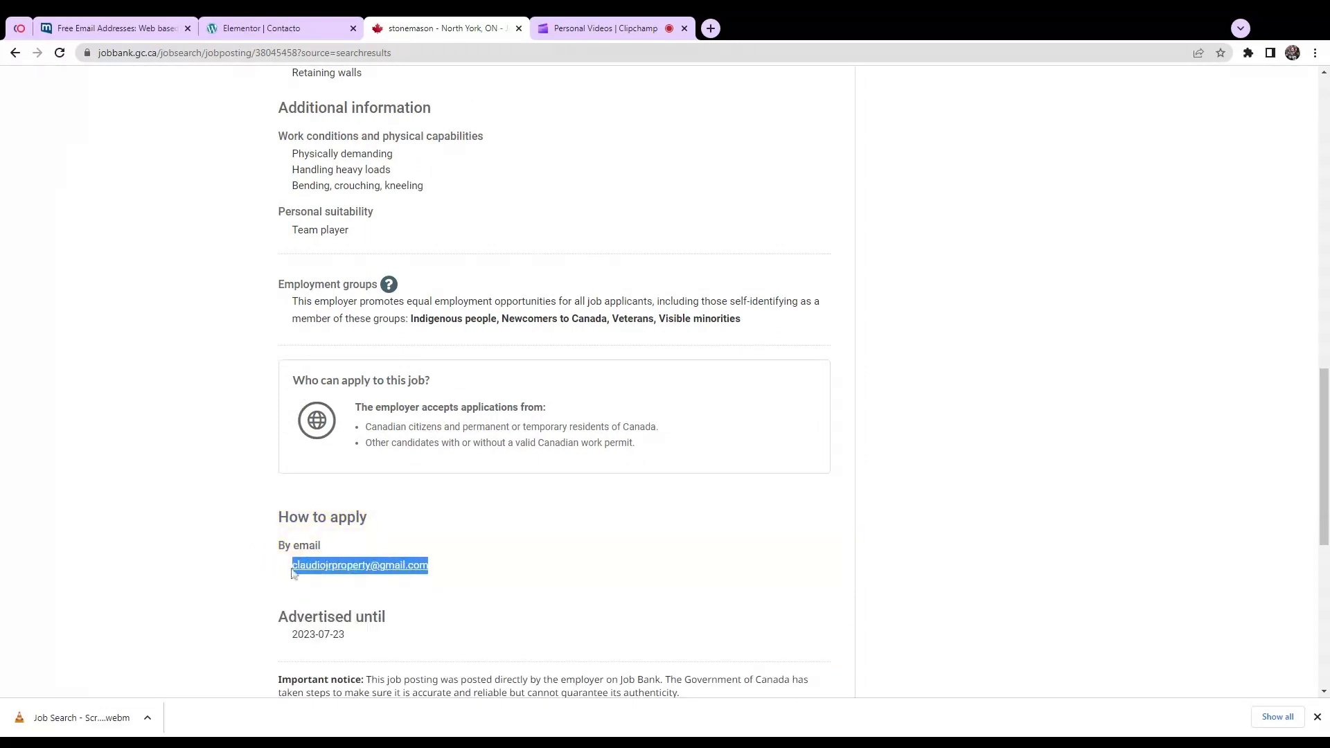
Step: Start a new mail.com message addressed to the copied employer e-mail
{"action": "left_click", "coordinate": [99, 28]}
{"action": "left_click", "coordinate": [68, 124]}
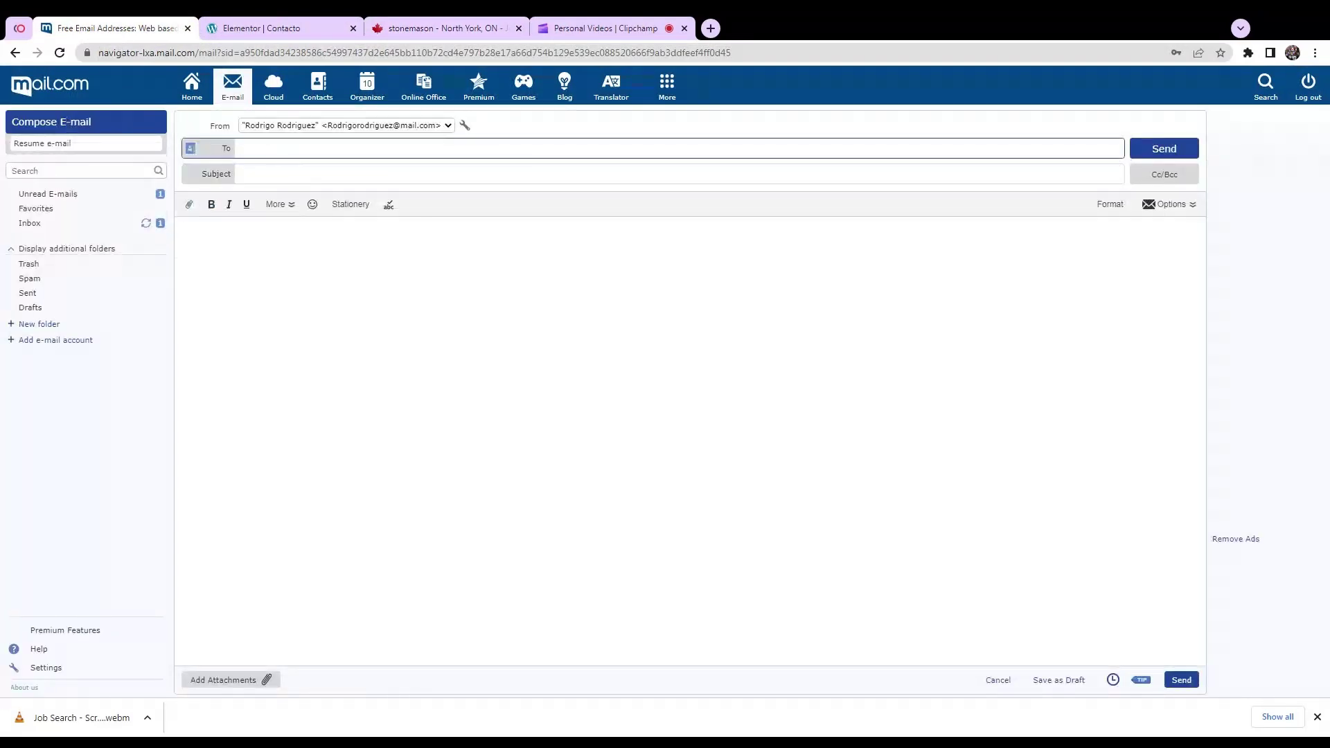
{"action": "key", "text": "ctrl+v"}
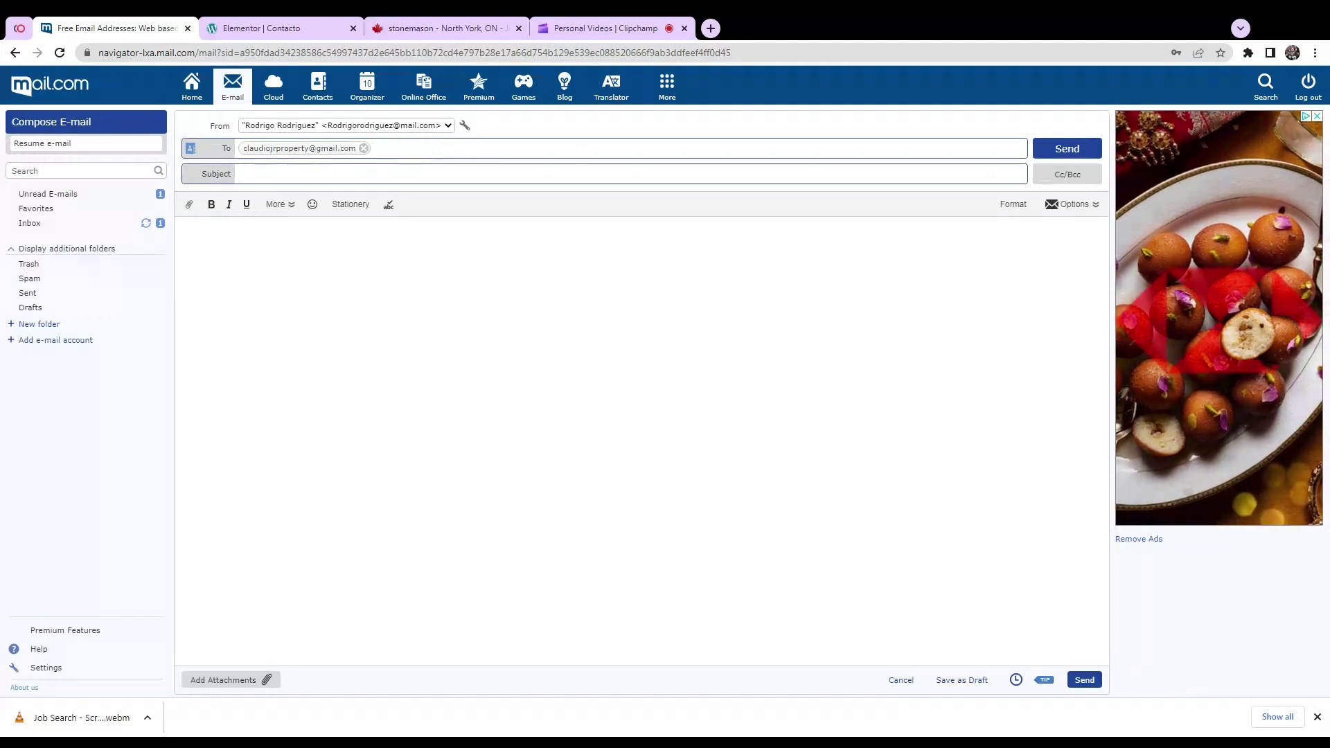
Step: Copy 'Job Bank #2399208' from the Stonemason posting and return to the draft's subject
{"action": "left_click", "coordinate": [624, 173]}
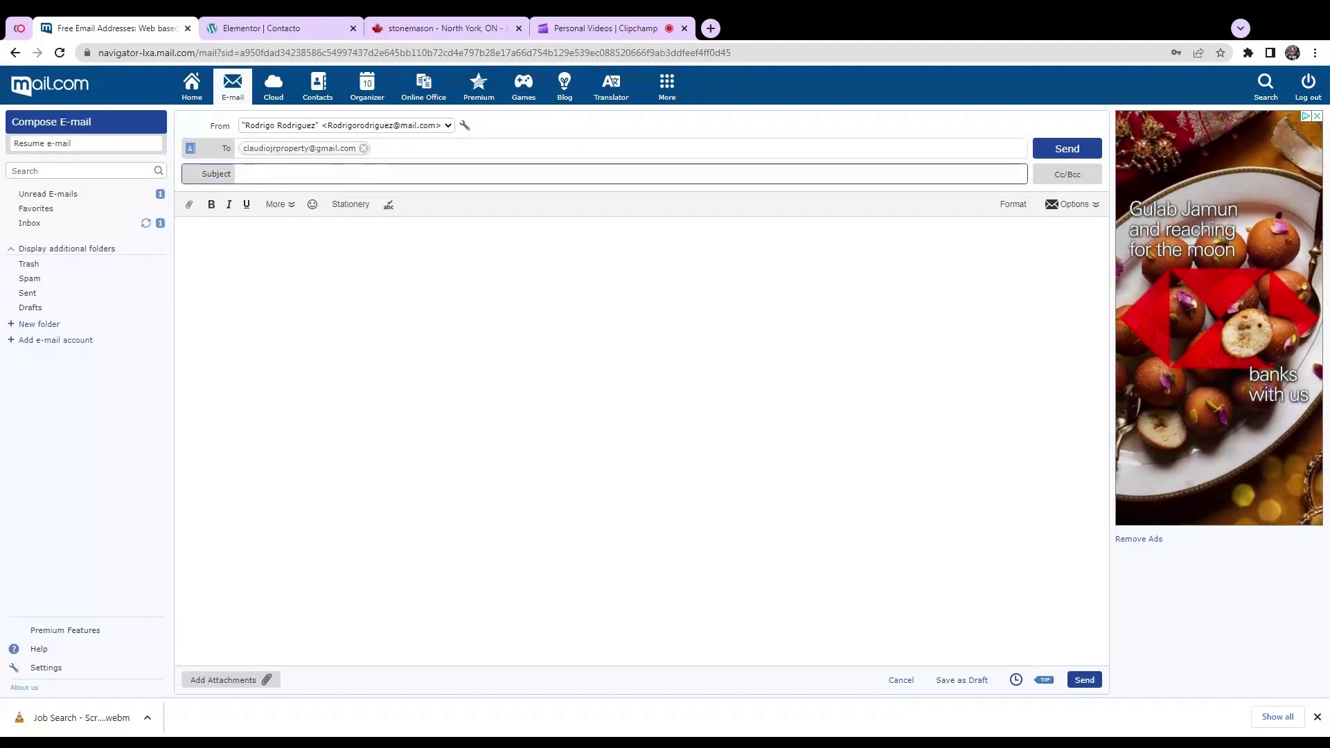
{"action": "left_click", "coordinate": [430, 28]}
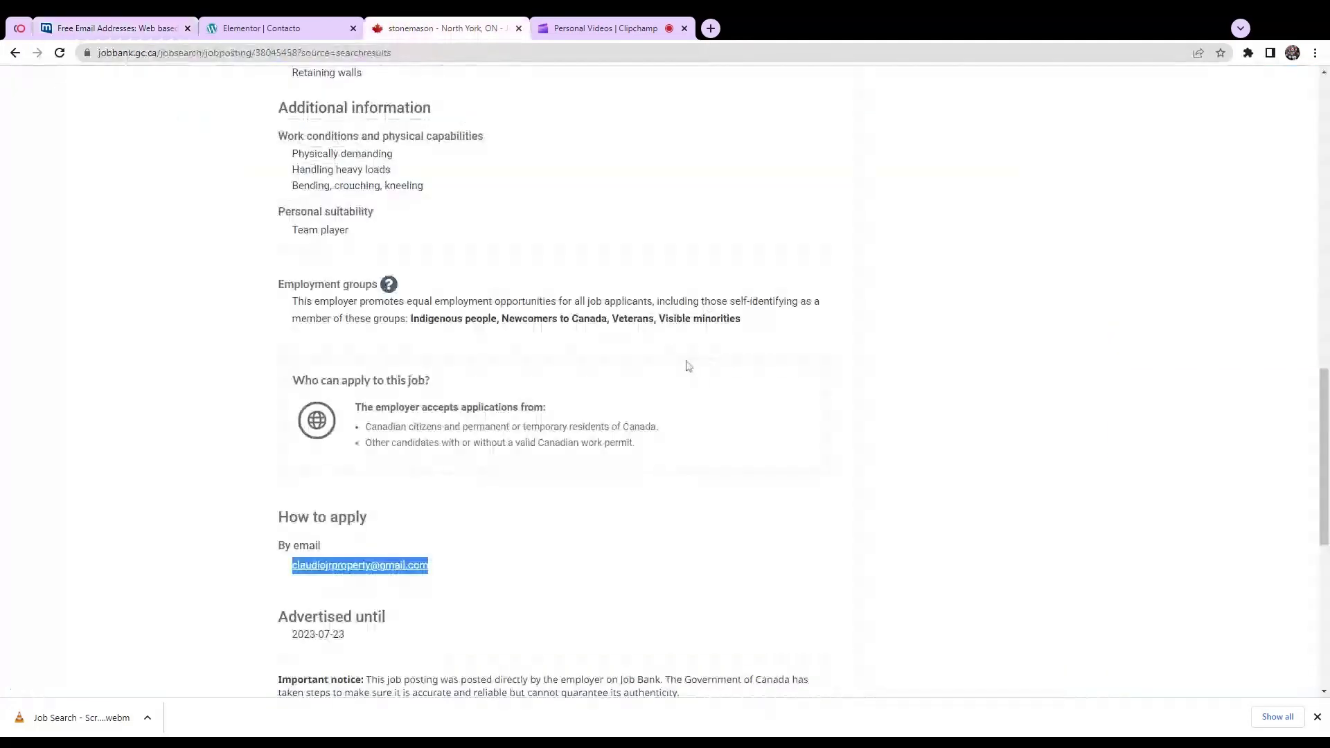
{"action": "scroll", "coordinate": [688, 366], "scroll_direction": "up", "scroll_amount": 15}
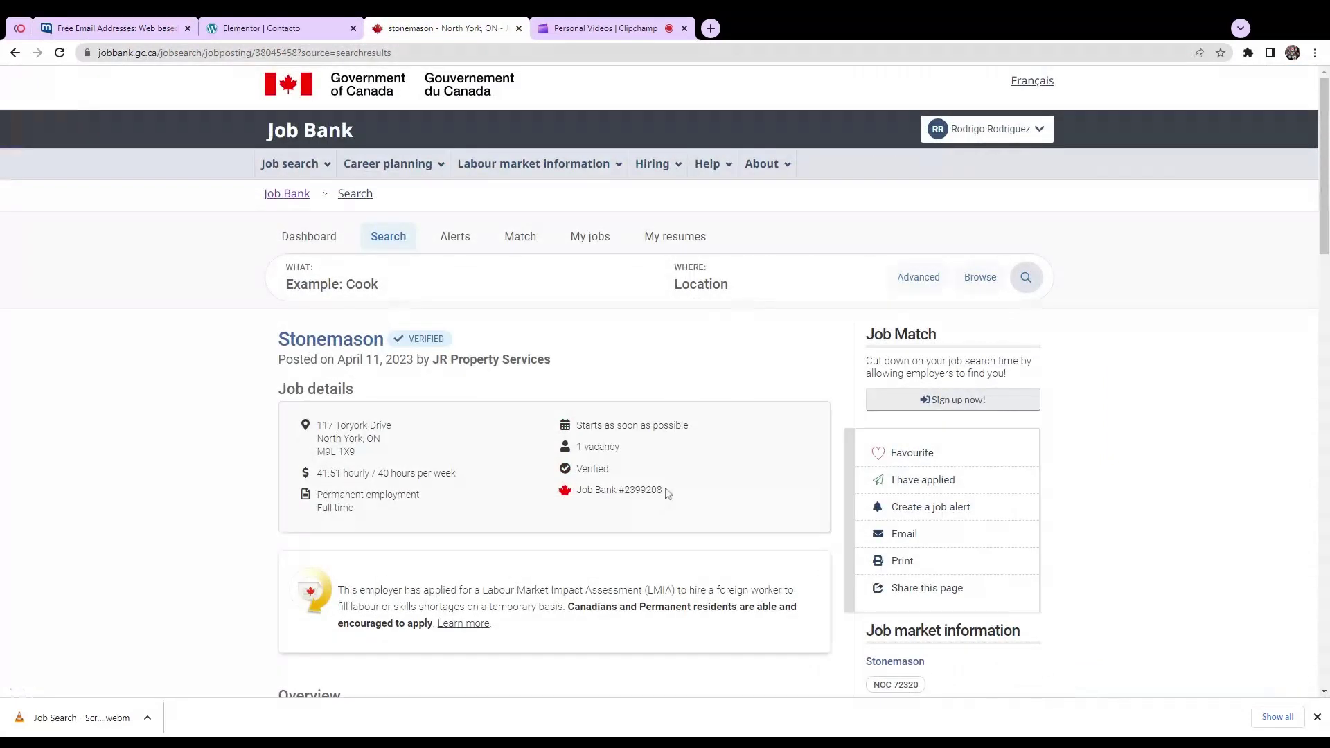
{"action": "left_click_drag", "start_coordinate": [667, 493], "coordinate": [577, 490]}
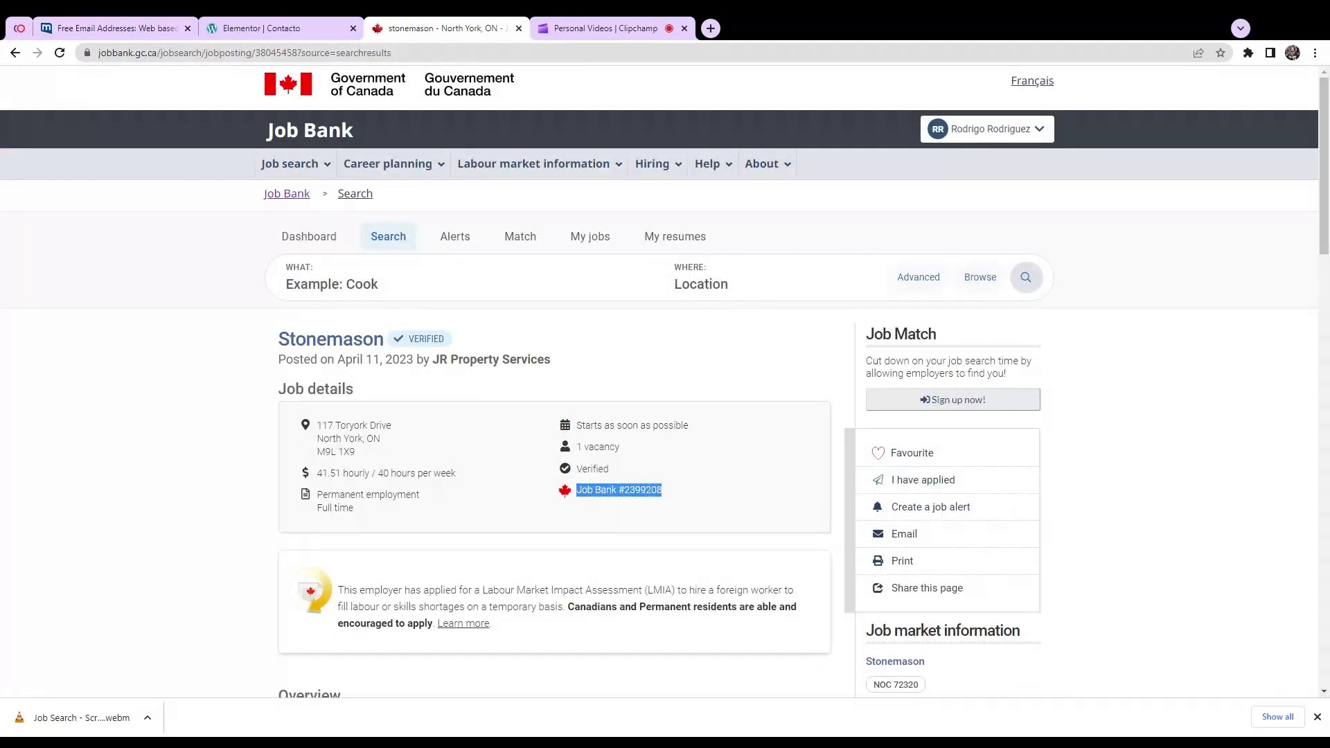
{"action": "left_click", "coordinate": [134, 29]}
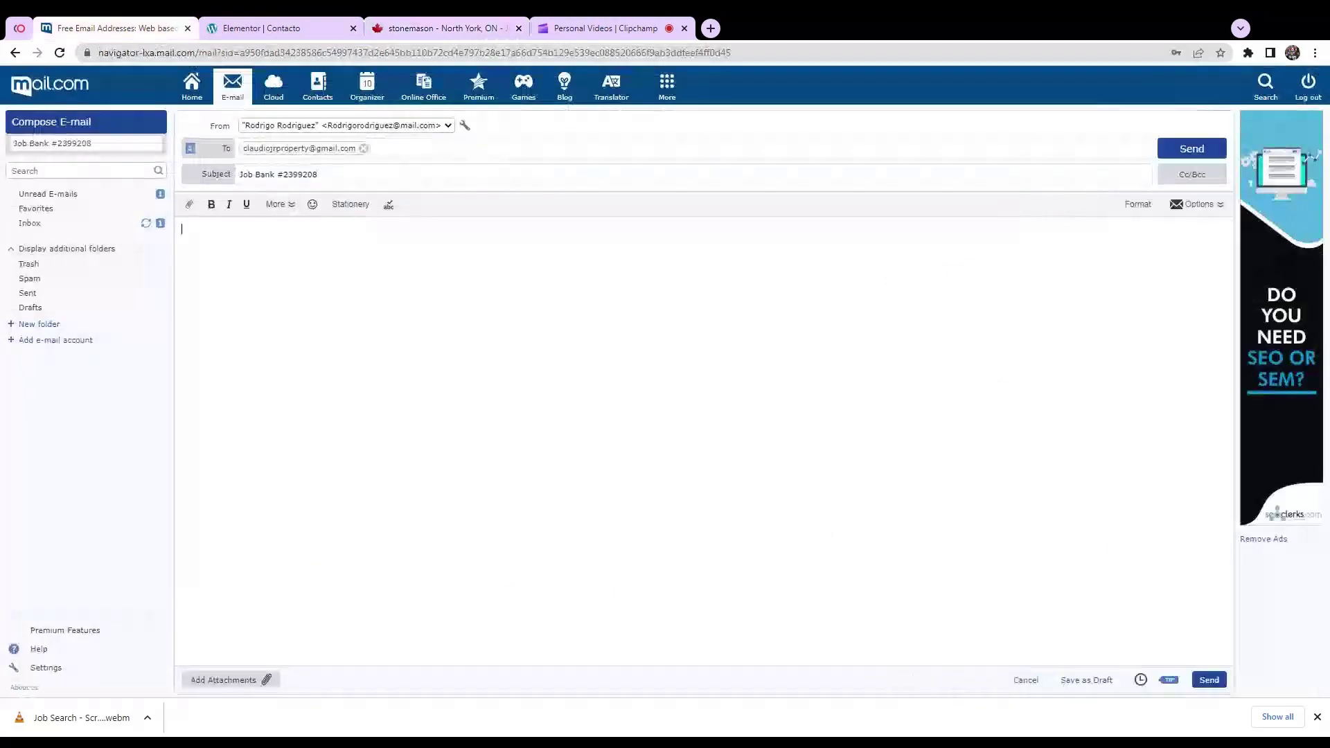
Step: Type 'Hi Dear, Please find attached my resume and cover letter', 'Thanks in advance' and the sender's name
{"action": "type", "text": "Hi"}
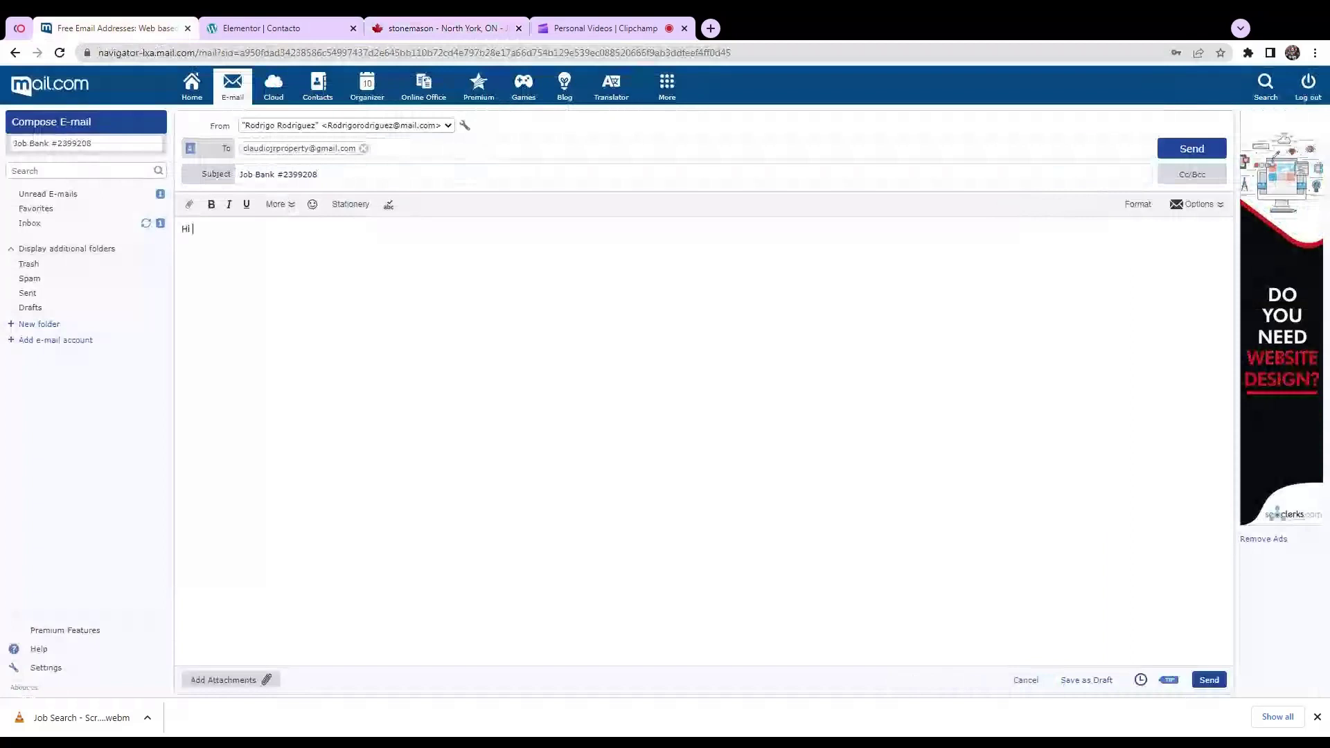
{"action": "type", "text": " Dear"}
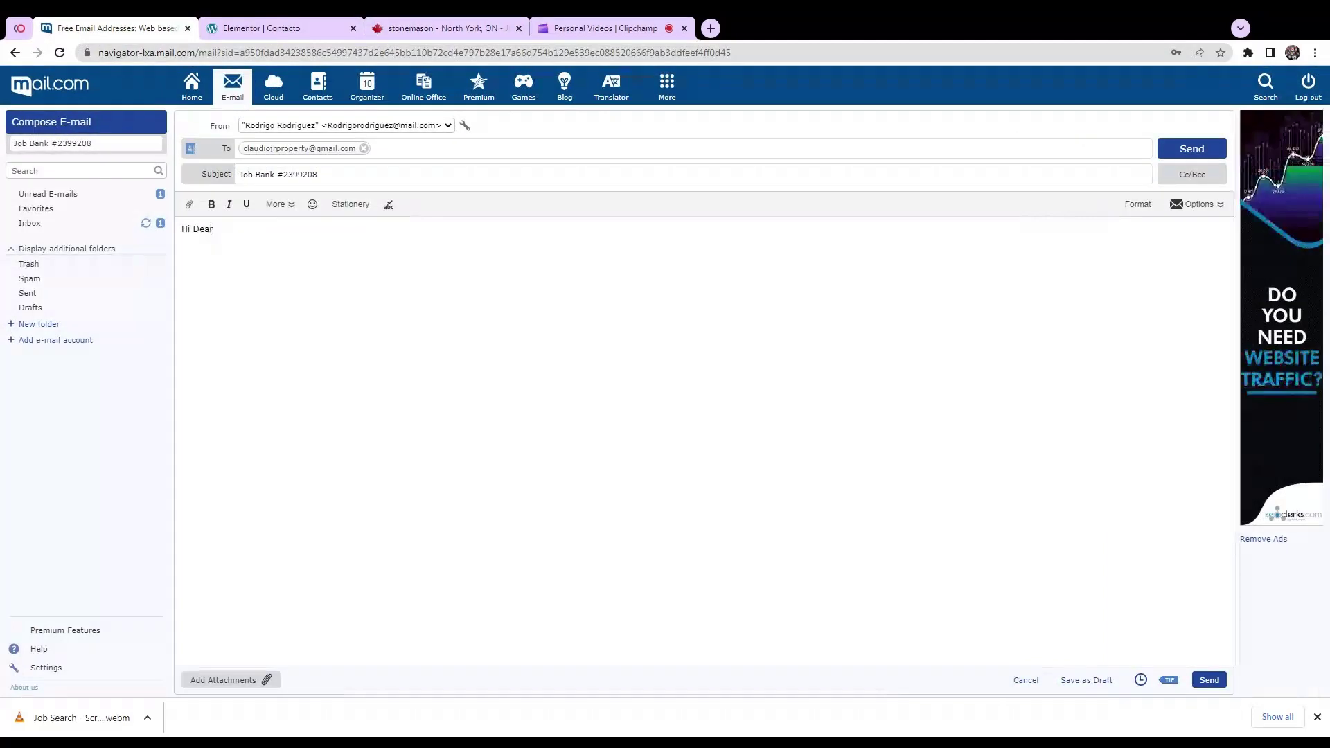
{"action": "type", "text": ",  Pl"}
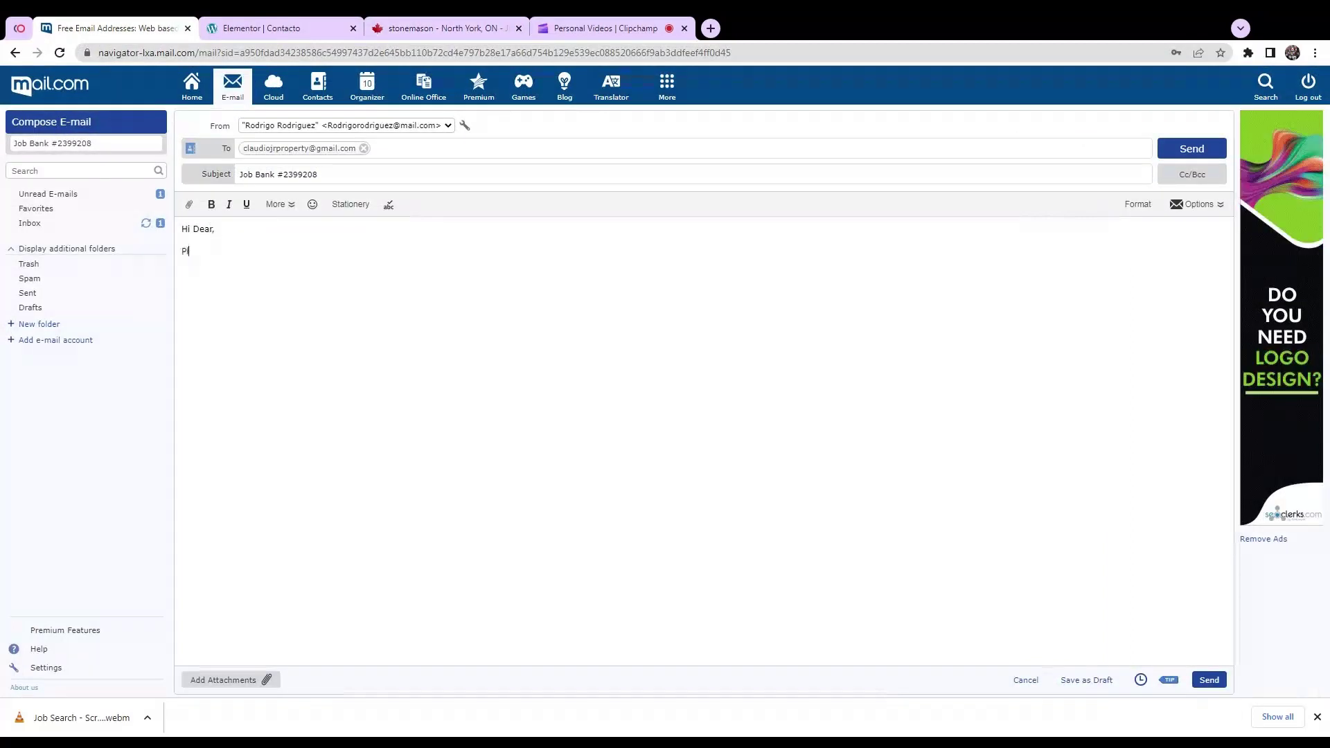
{"action": "type", "text": "ease find att"}
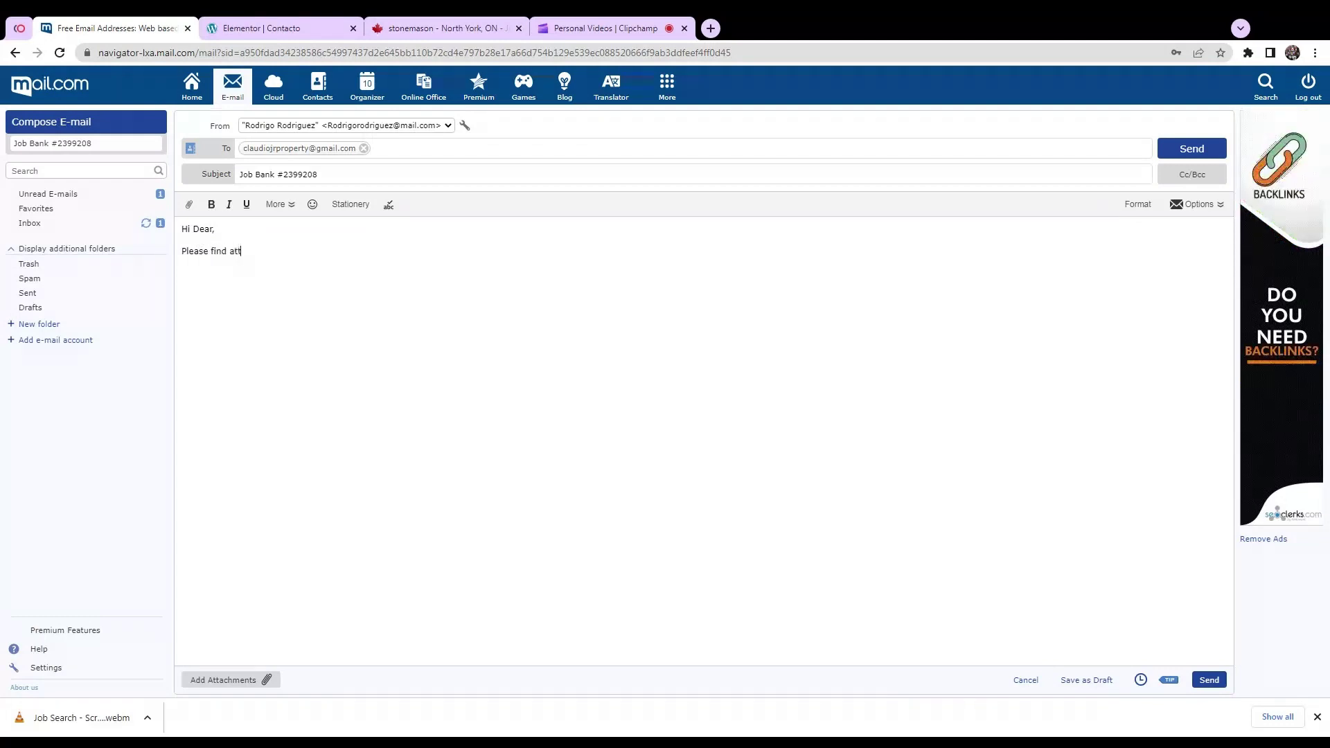
{"action": "type", "text": "ache"}
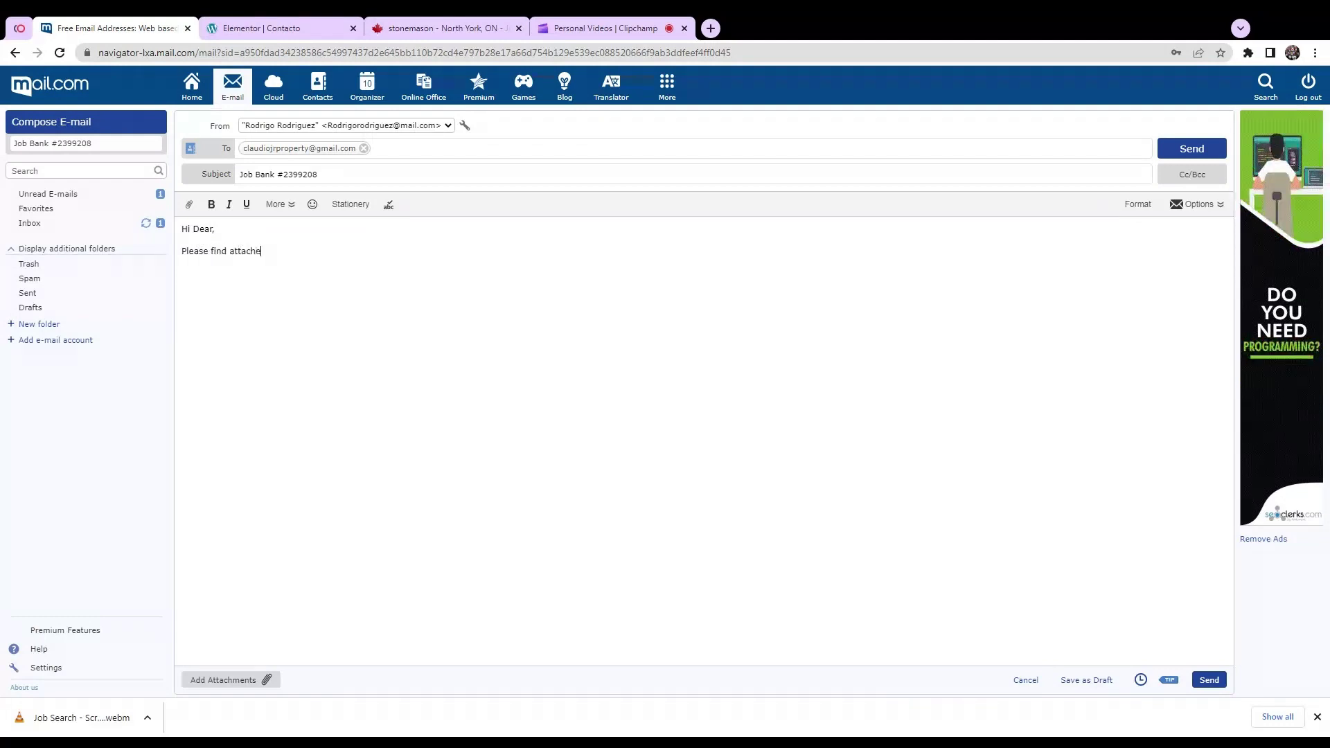
{"action": "type", "text": "d my res"}
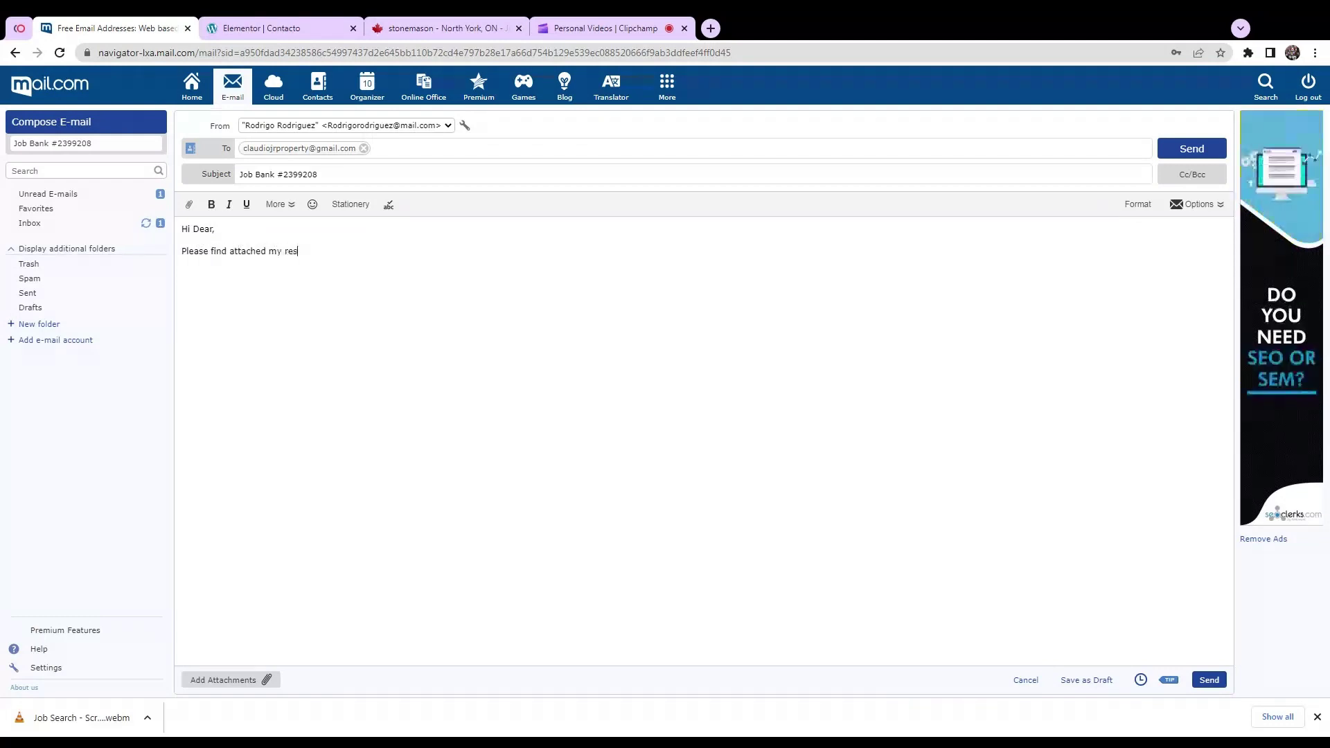
{"action": "type", "text": "ume"}
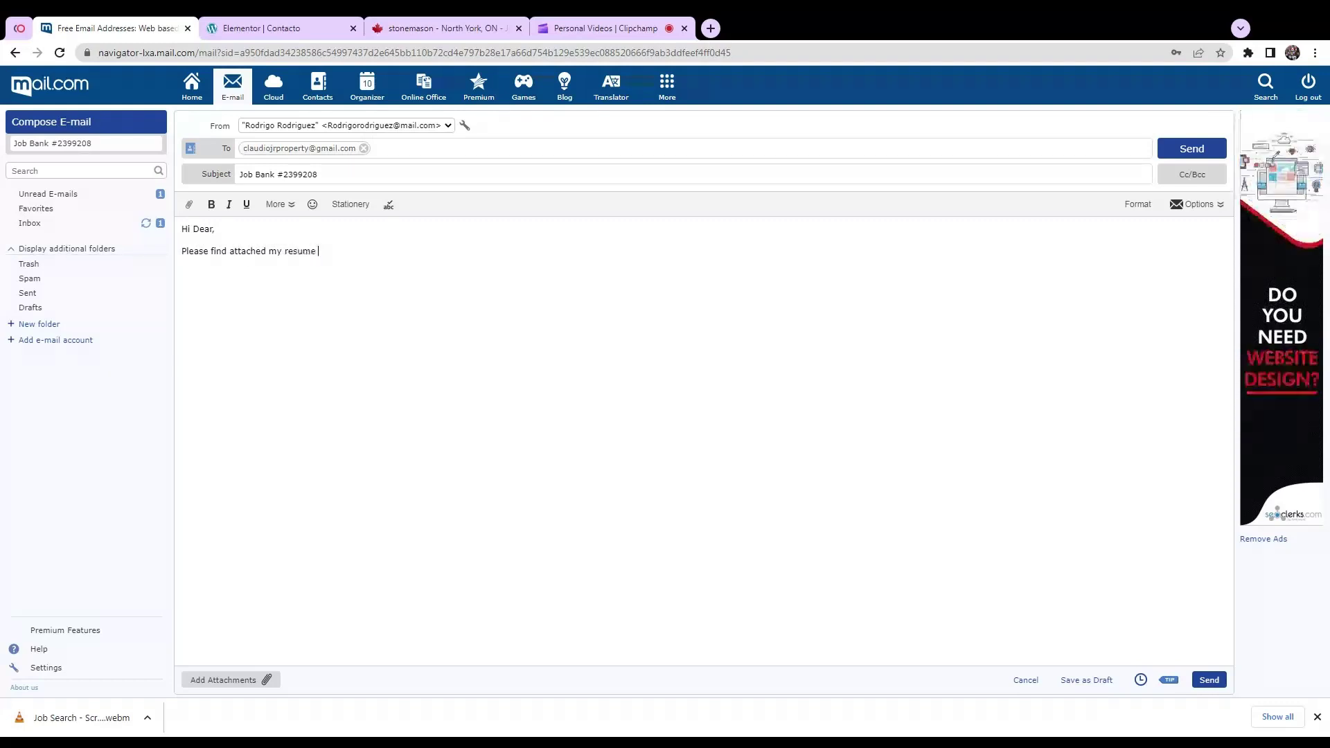
{"action": "type", "text": " and conver"}
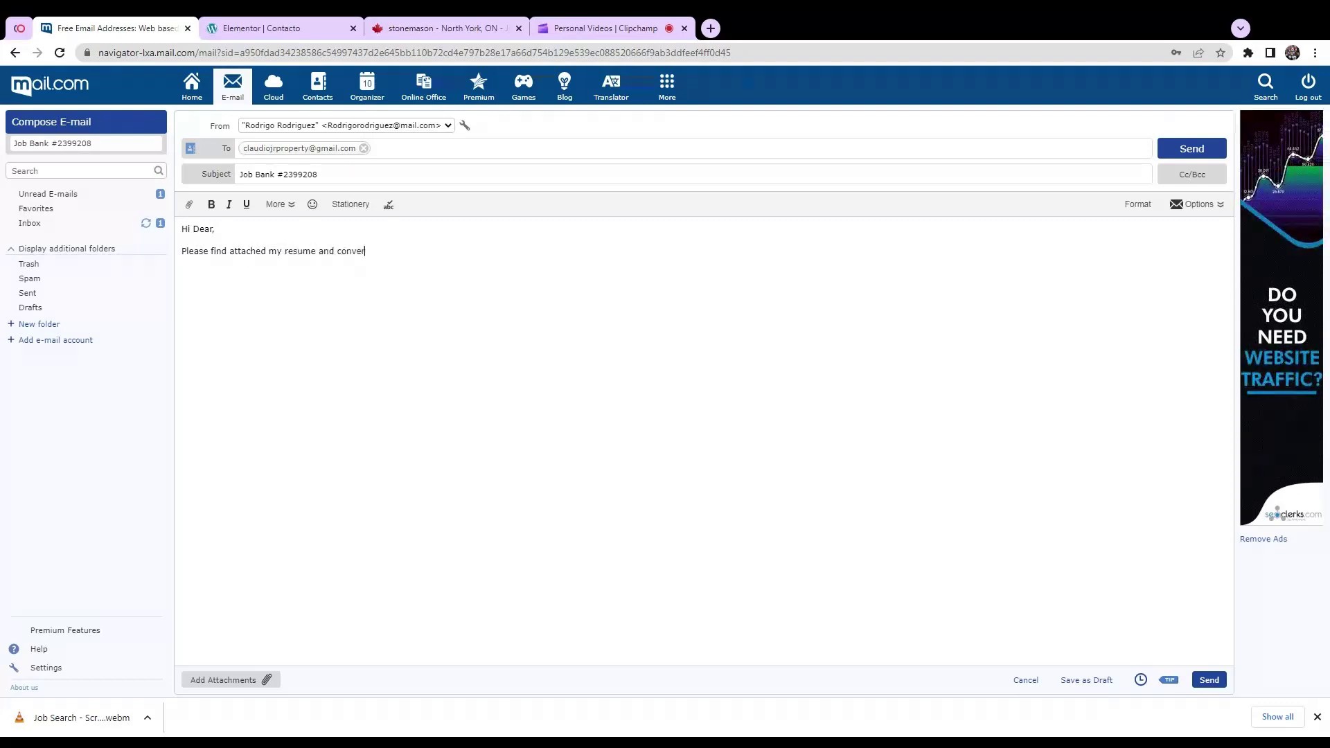
{"action": "key", "text": "BackSpace"}
{"action": "key", "text": "BackSpace"}
{"action": "key", "text": "BackSpace"}
{"action": "key", "text": "BackSpace"}
{"action": "type", "text": "ve"}
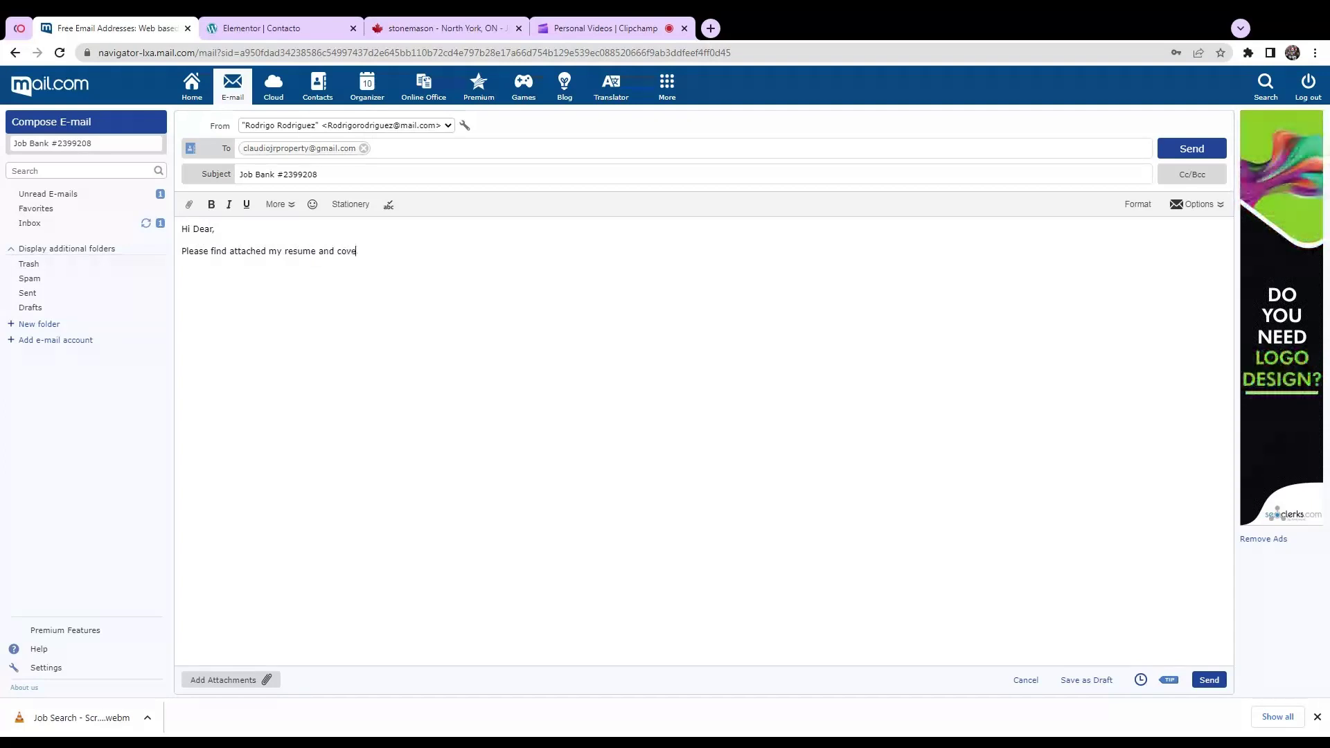
{"action": "type", "text": "r letter"}
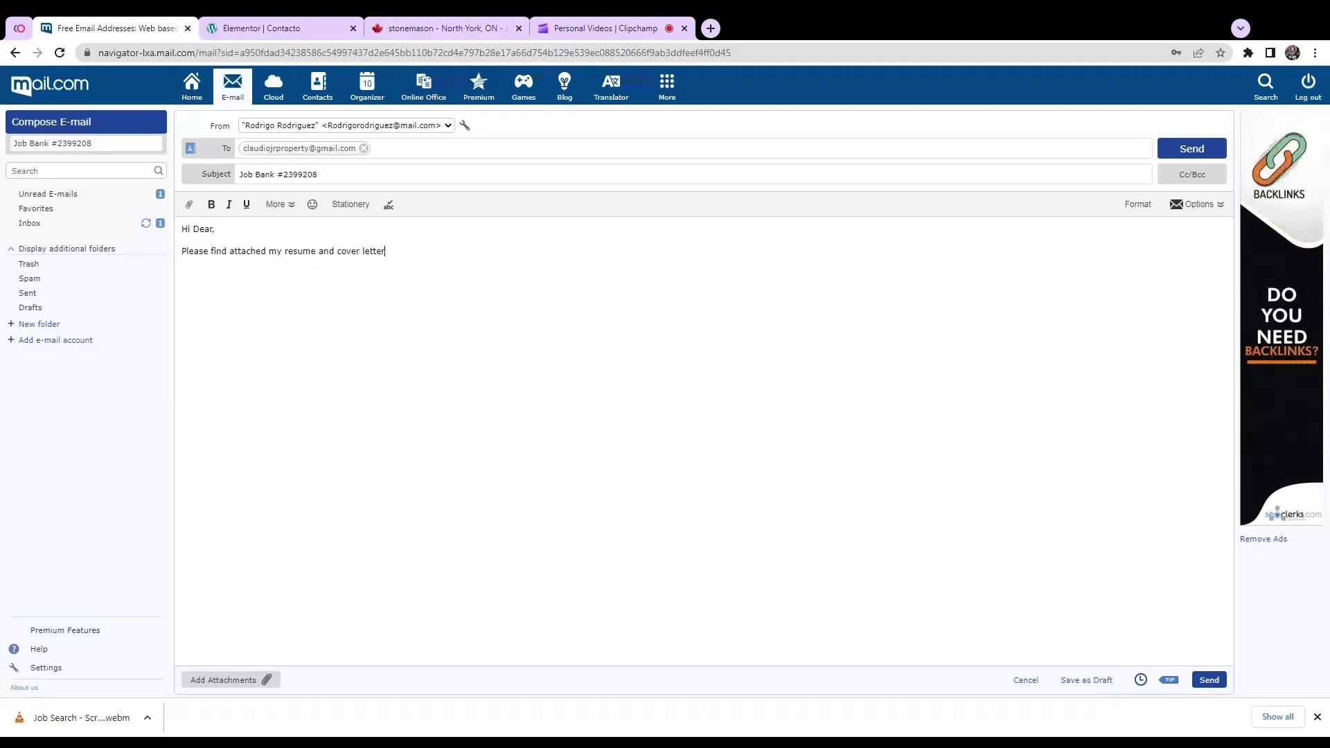
{"action": "type", "text": ", "}
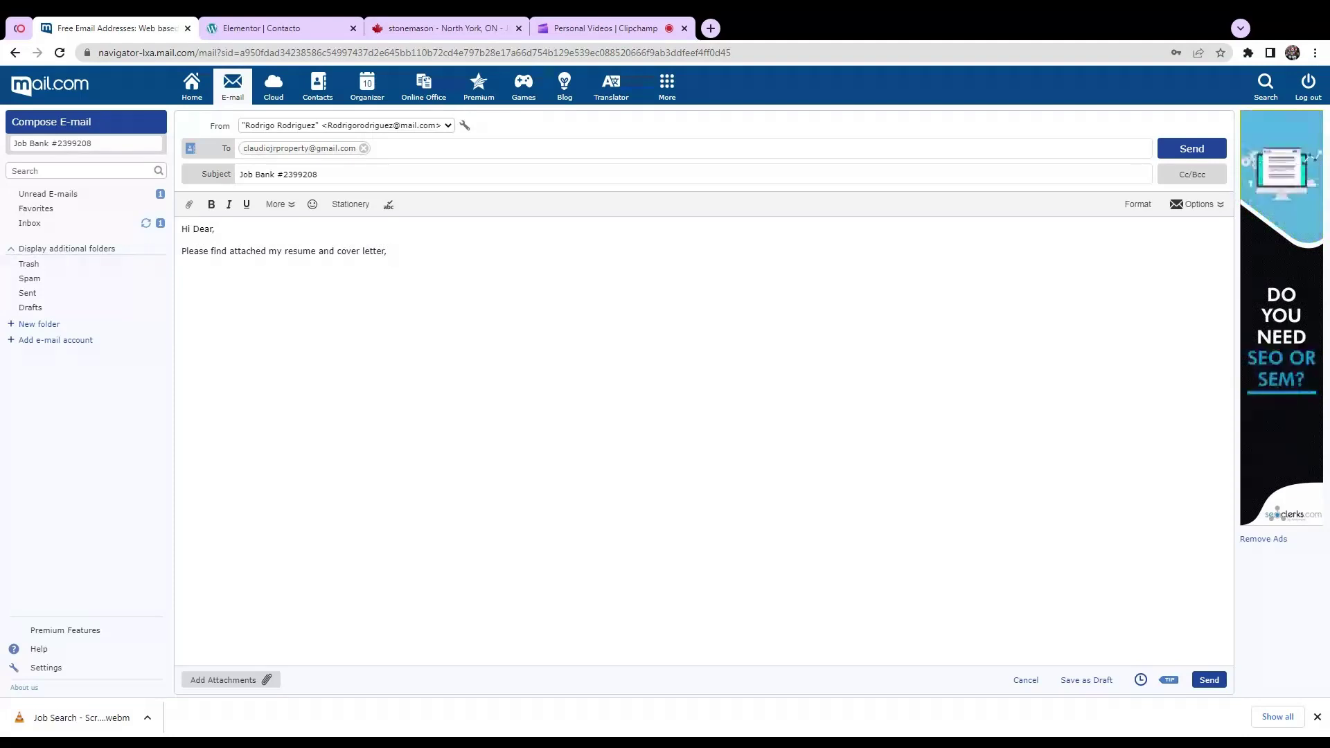
{"action": "type", "text": "ho"}
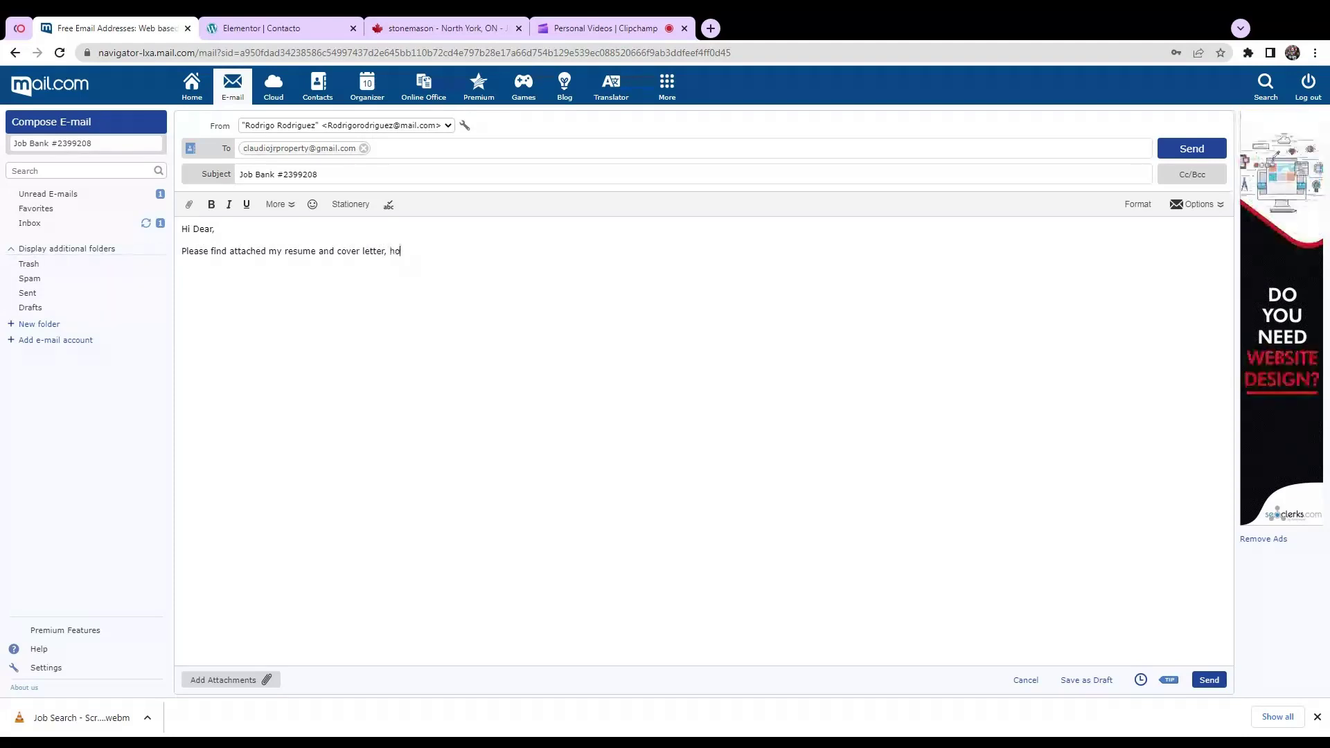
{"action": "type", "text": "pe you are"}
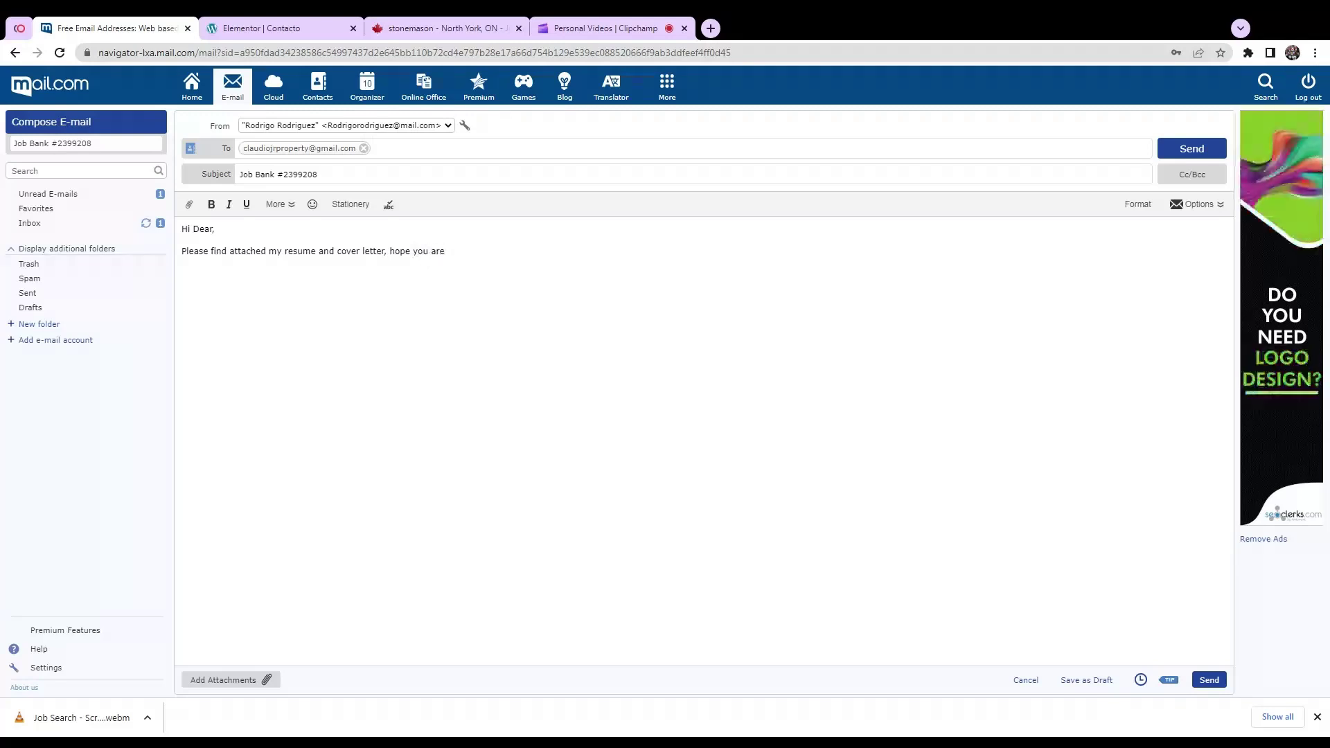
{"action": "type", "text": " doing "}
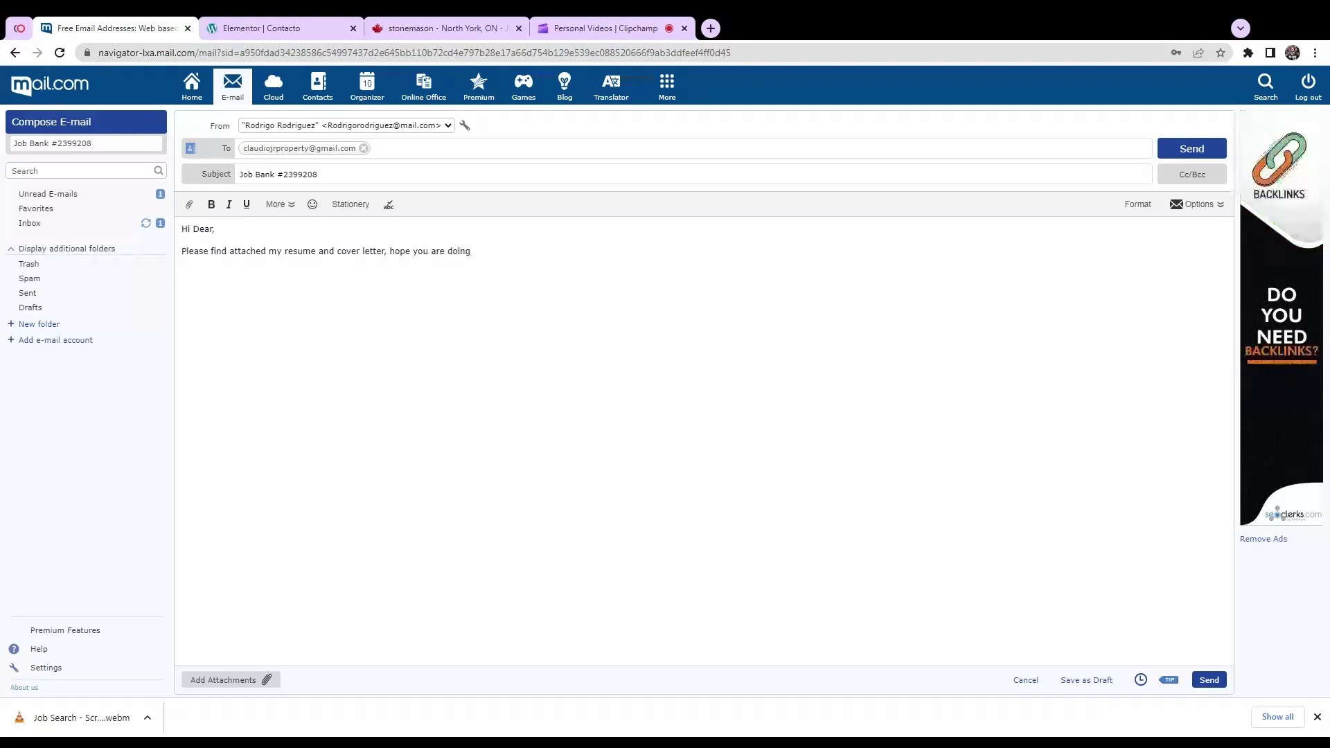
{"action": "type", "text": "well."}
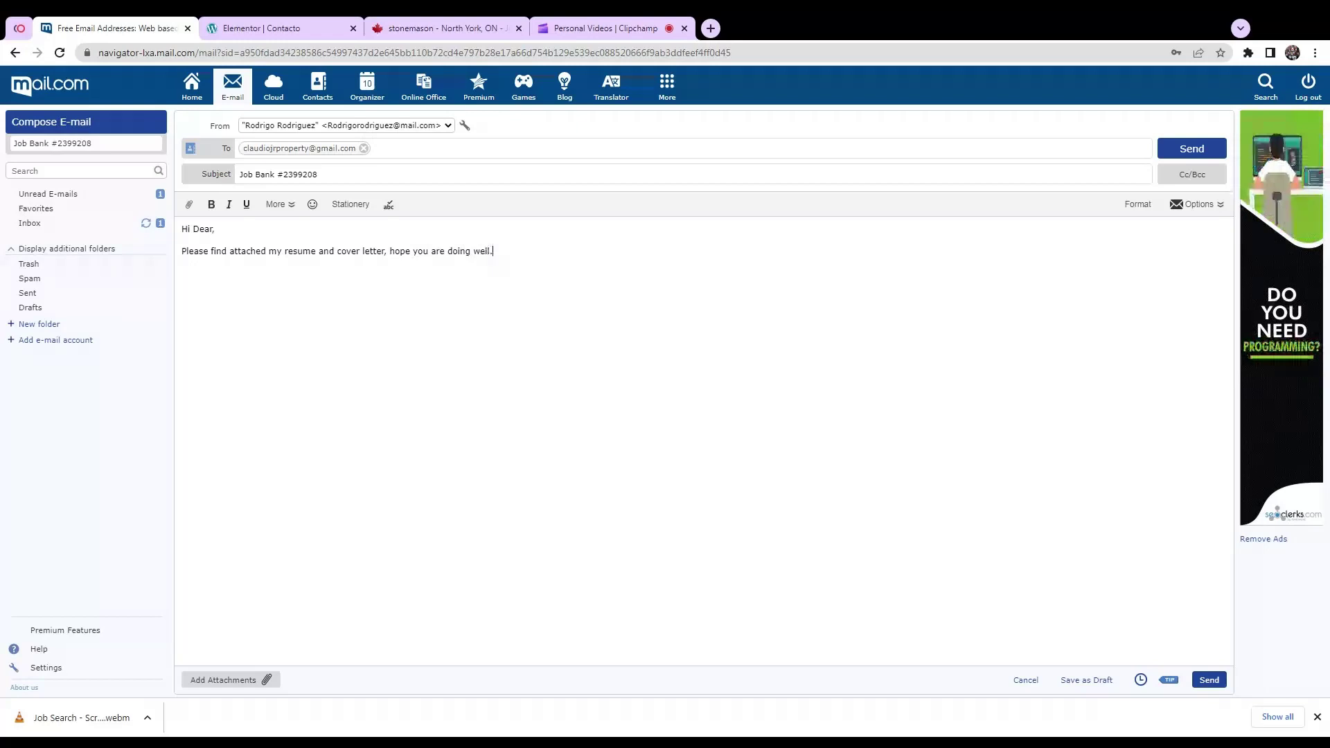
{"action": "type", "text": "Thanks "}
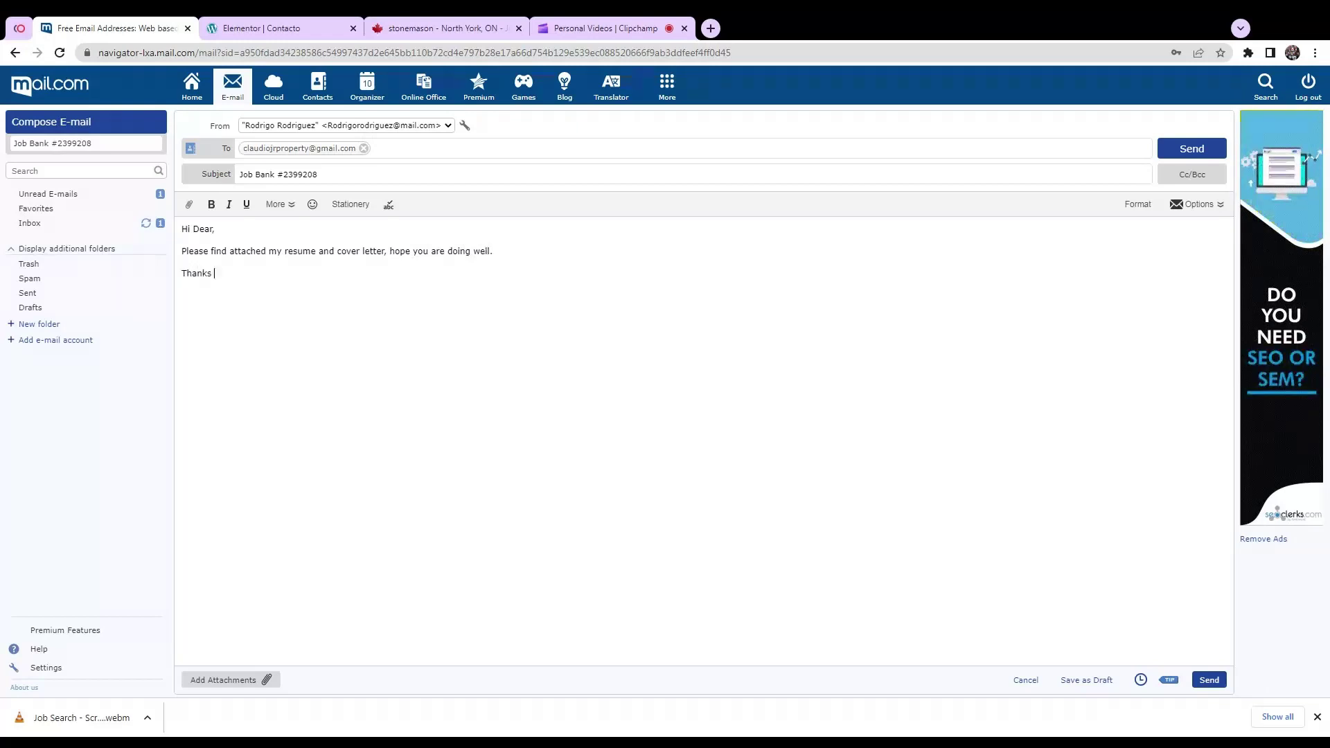
{"action": "type", "text": "in a"}
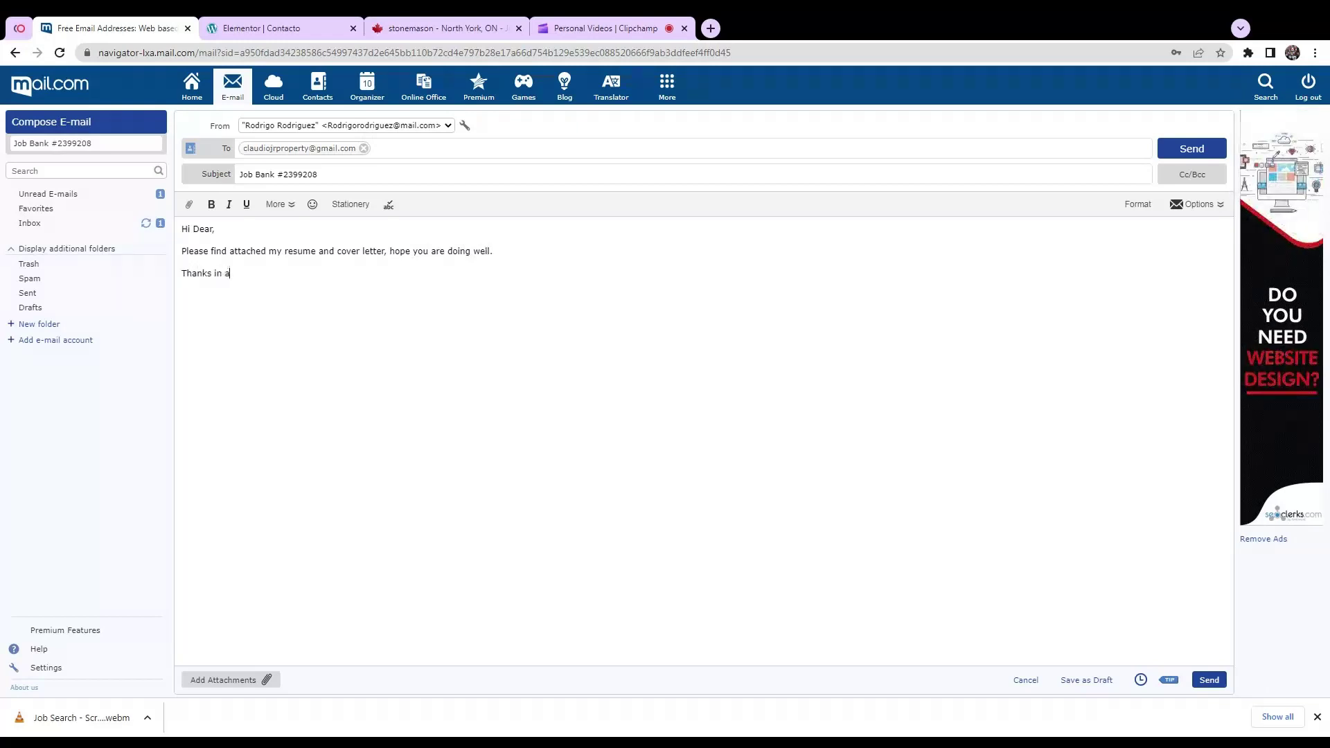
{"action": "type", "text": "dvance"}
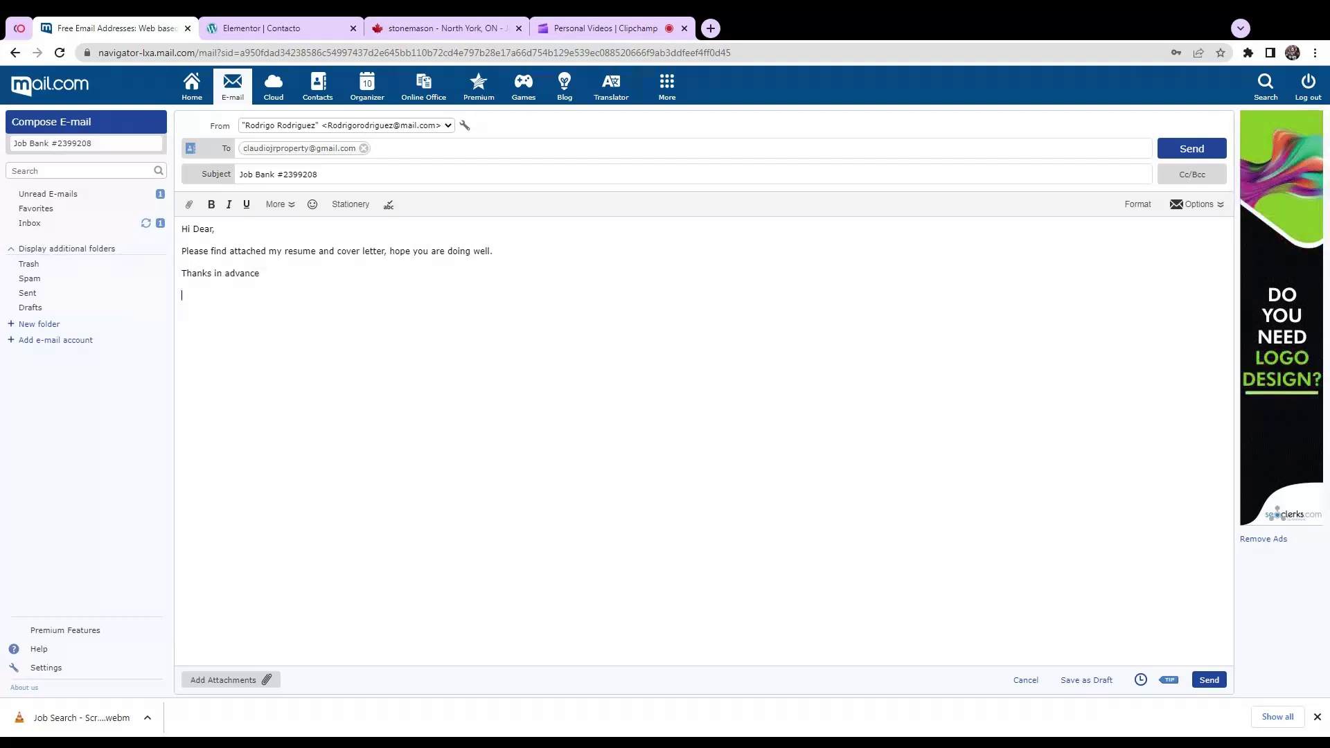
{"action": "type", "text": "Rodri"}
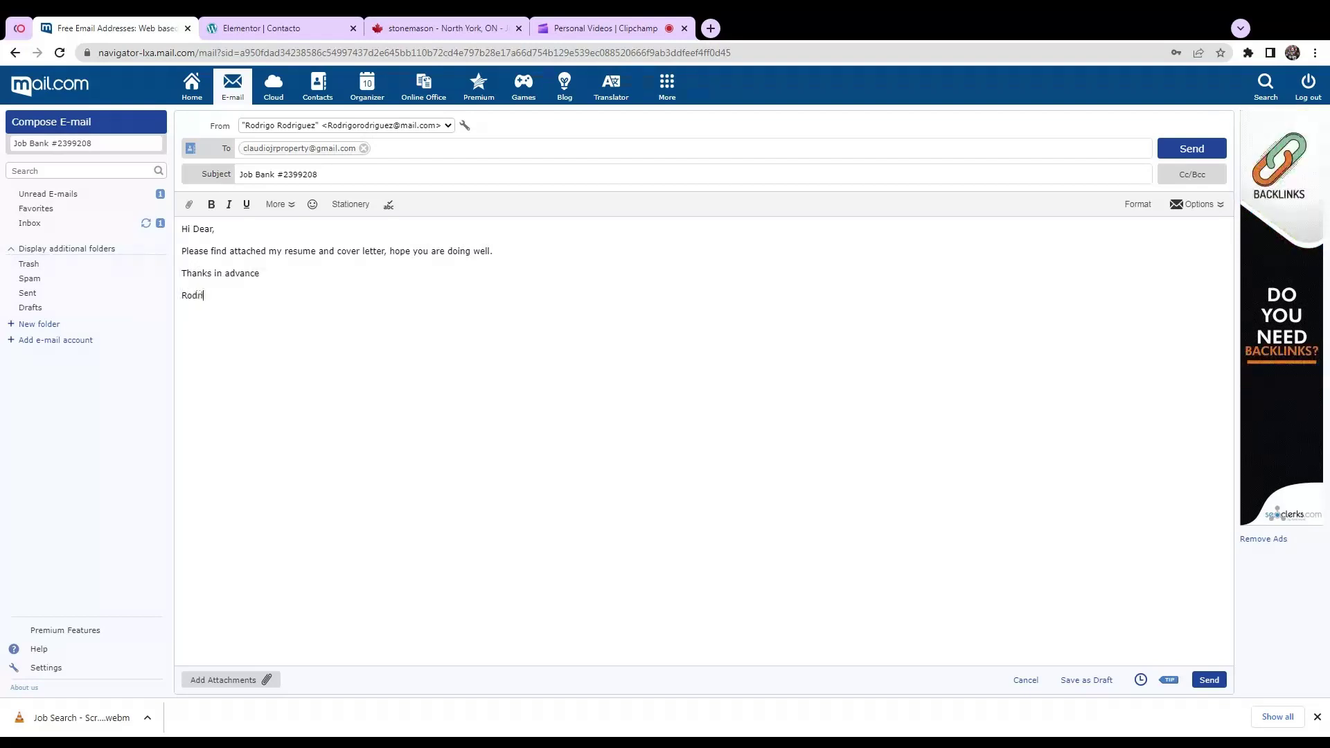
{"action": "type", "text": "go "}
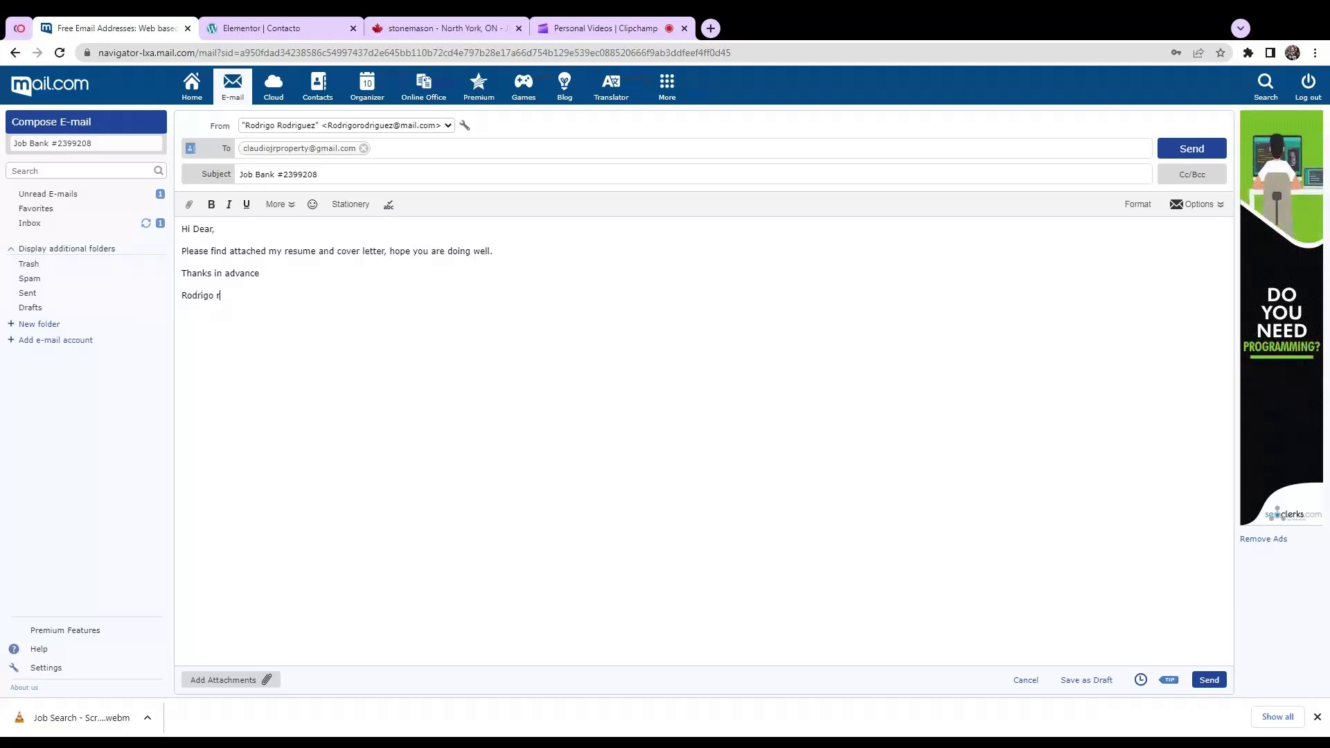
{"action": "type", "text": "Ro"}
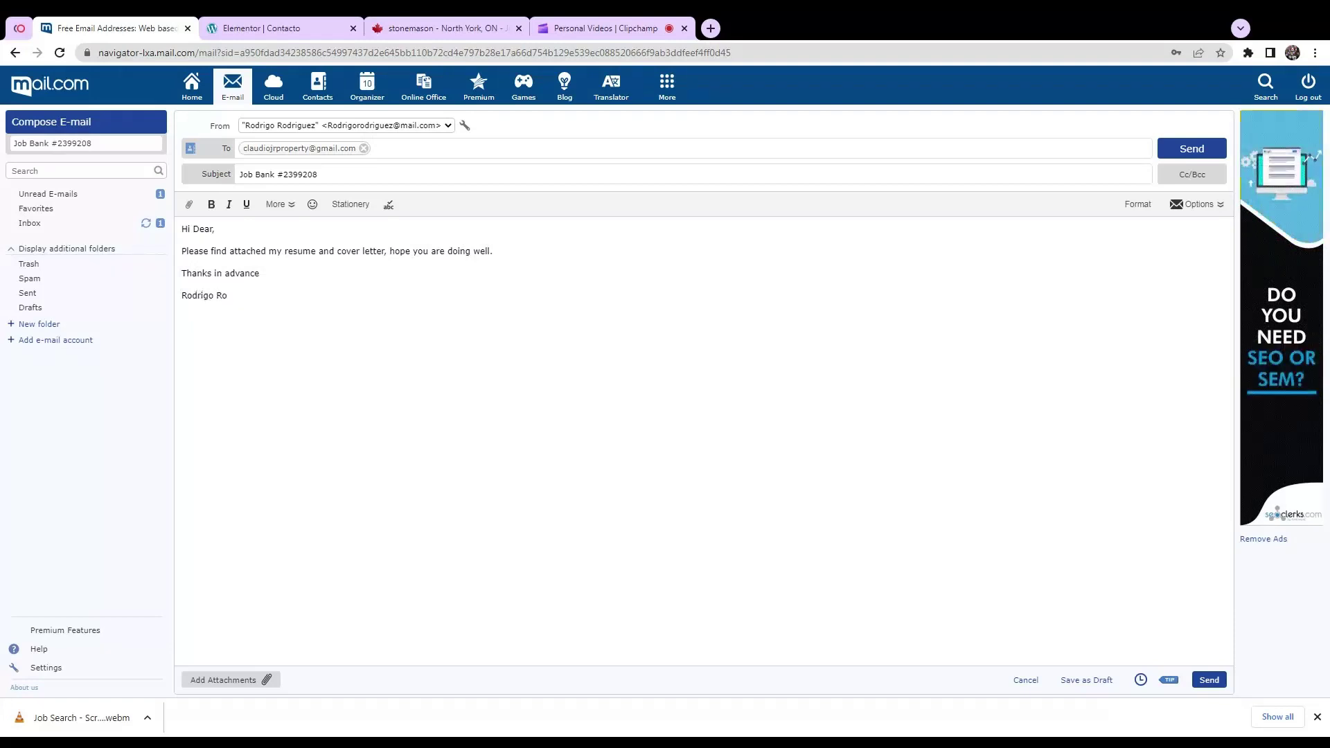
{"action": "type", "text": "d"}
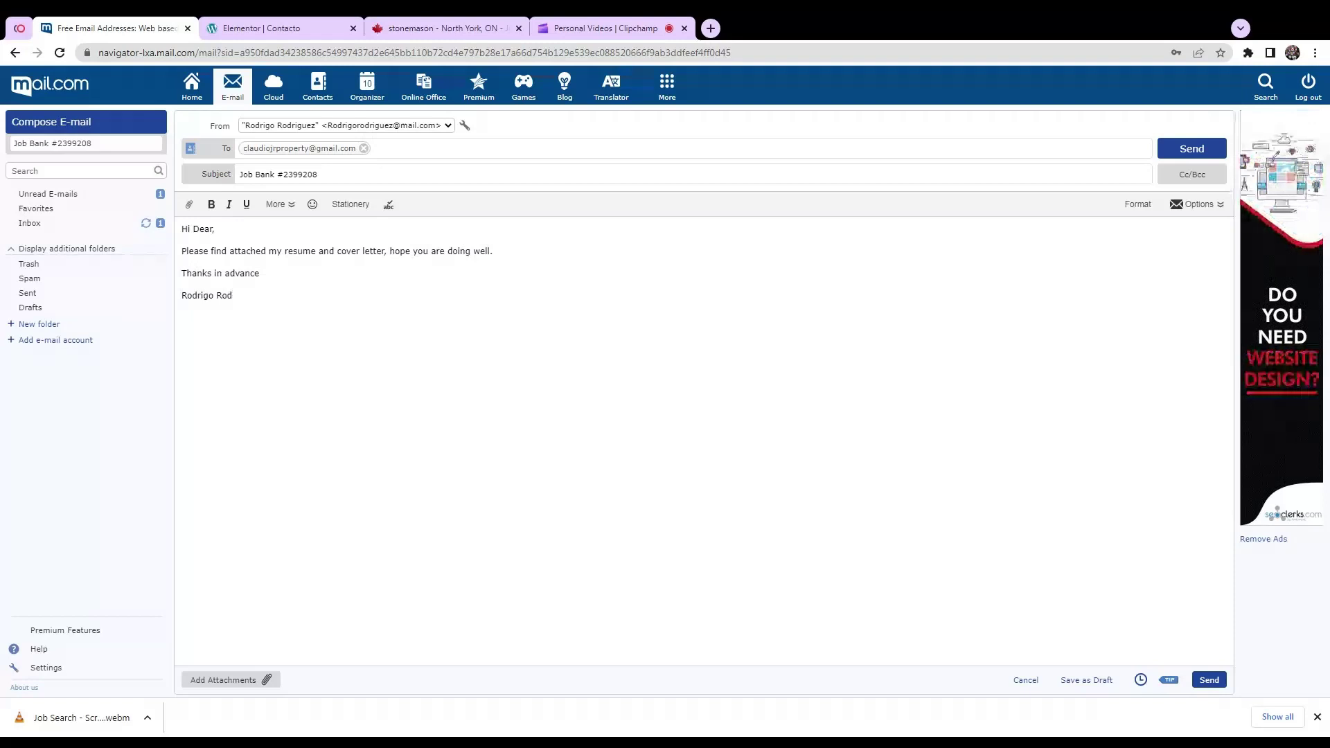
{"action": "type", "text": "gguez"}
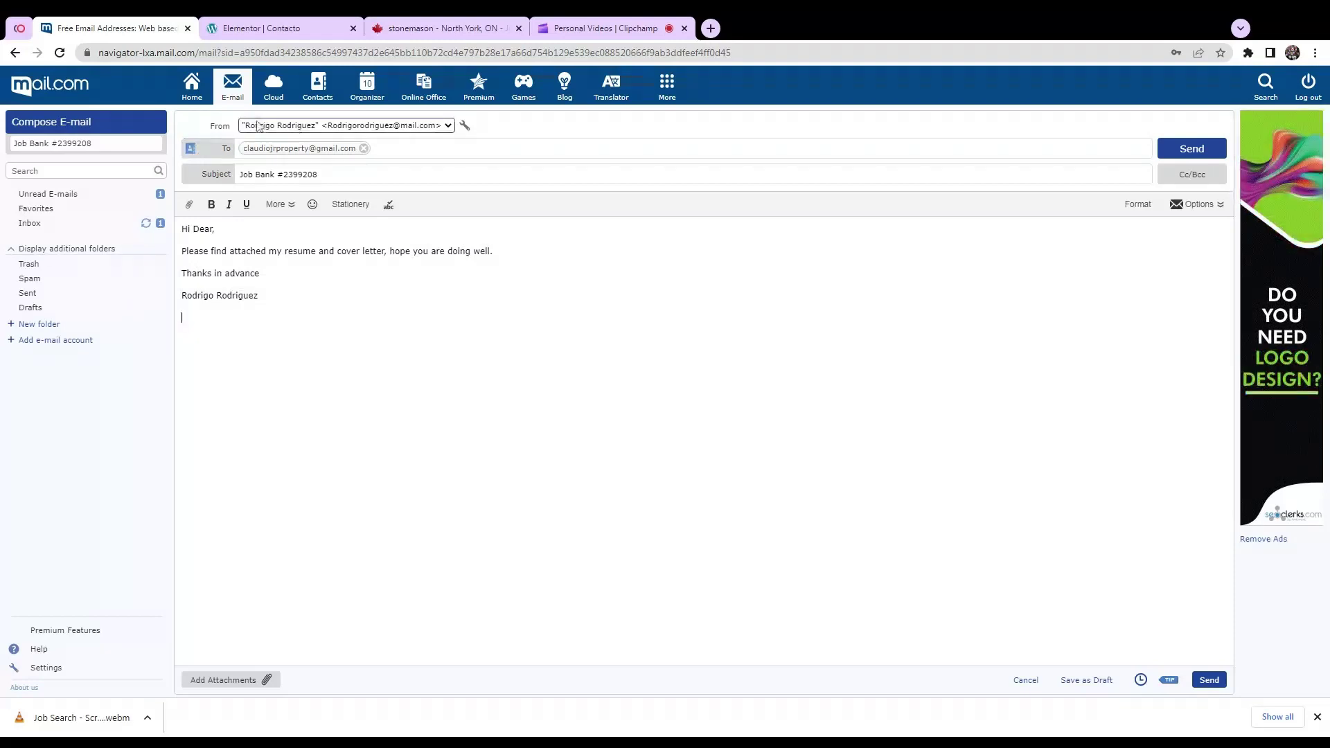
Step: Attach the resume and cover letter .docx files from the computer
{"action": "left_click", "coordinate": [189, 205]}
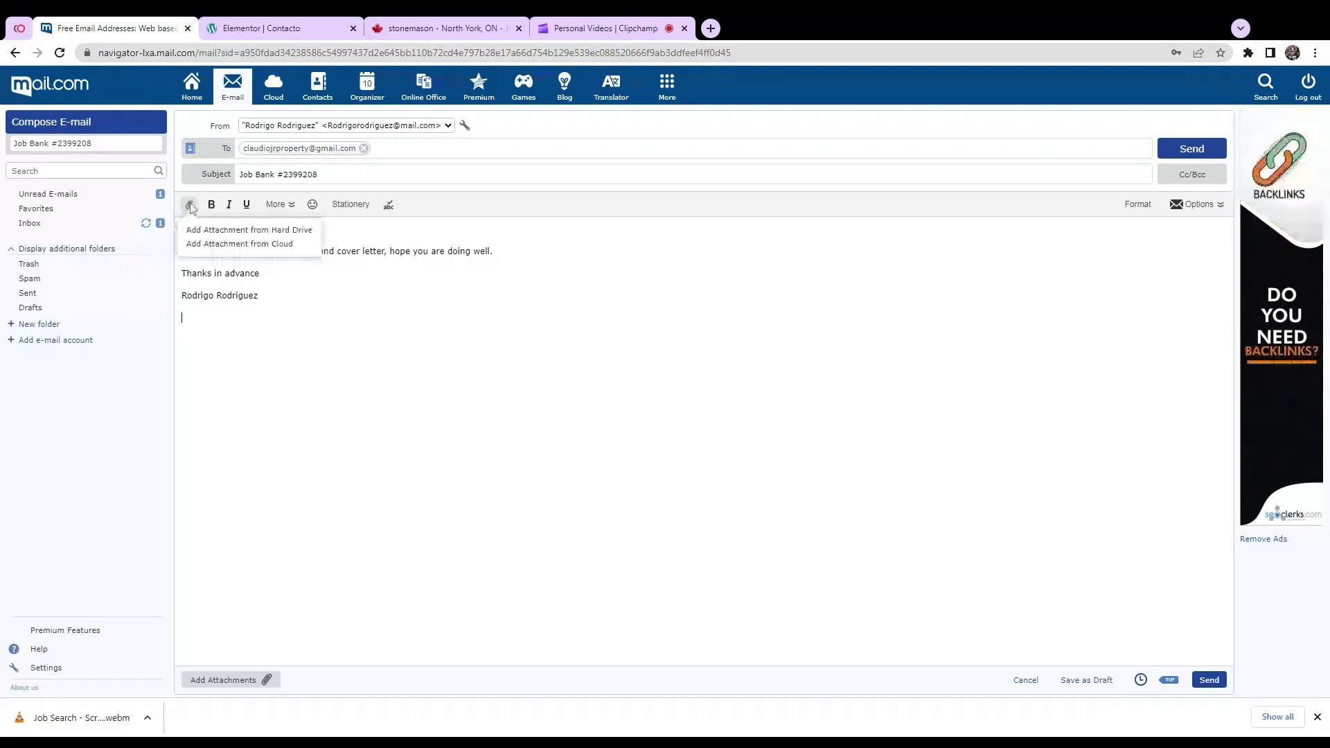
{"action": "left_click", "coordinate": [219, 231]}
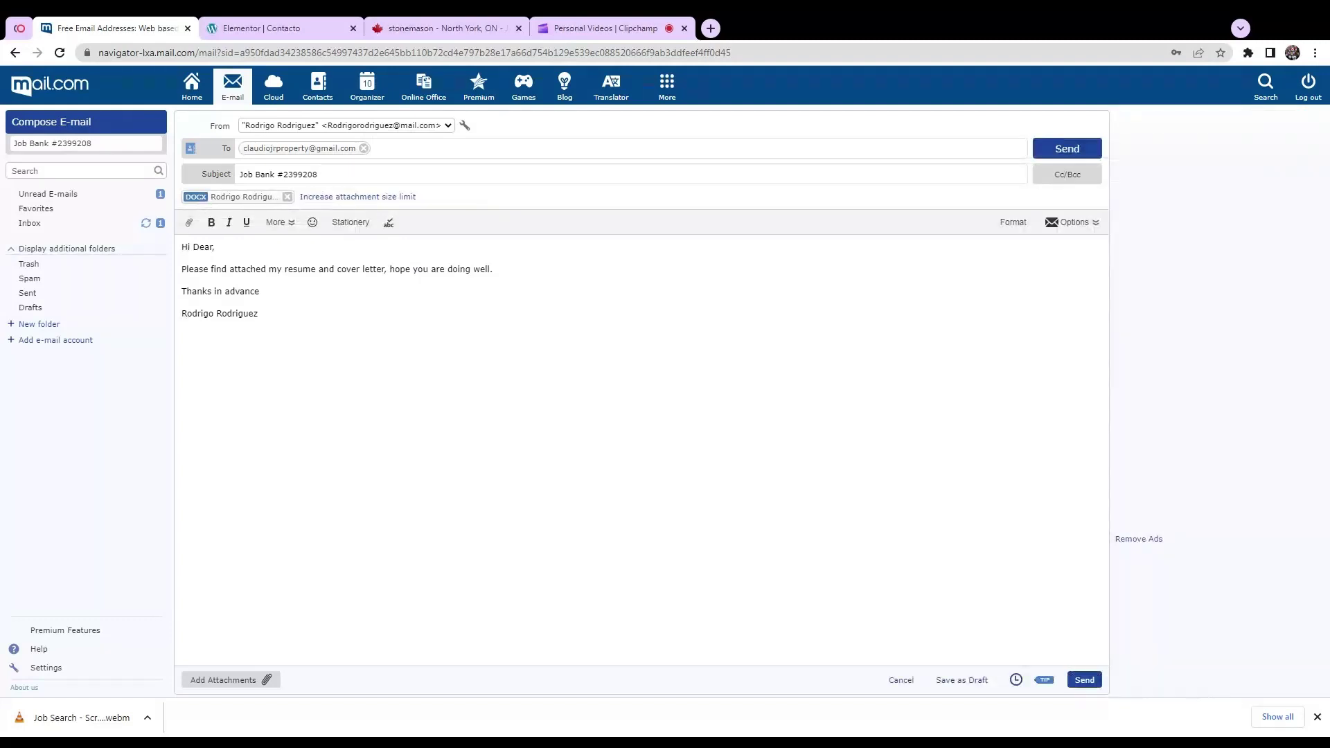
{"action": "left_click", "coordinate": [190, 225]}
{"action": "left_click", "coordinate": [226, 255]}
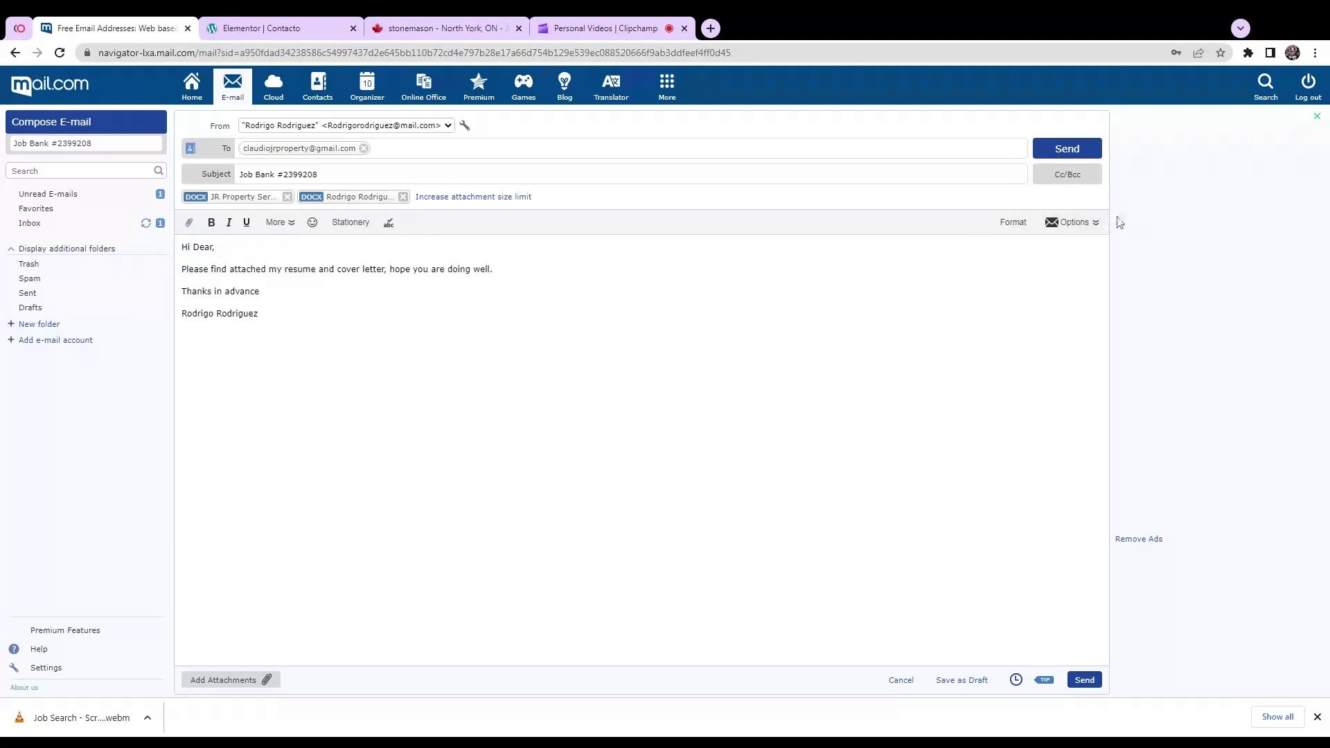
Step: Send the Stonemason application e-mail and close the Clipchamp tab
{"action": "left_click", "coordinate": [1067, 150]}
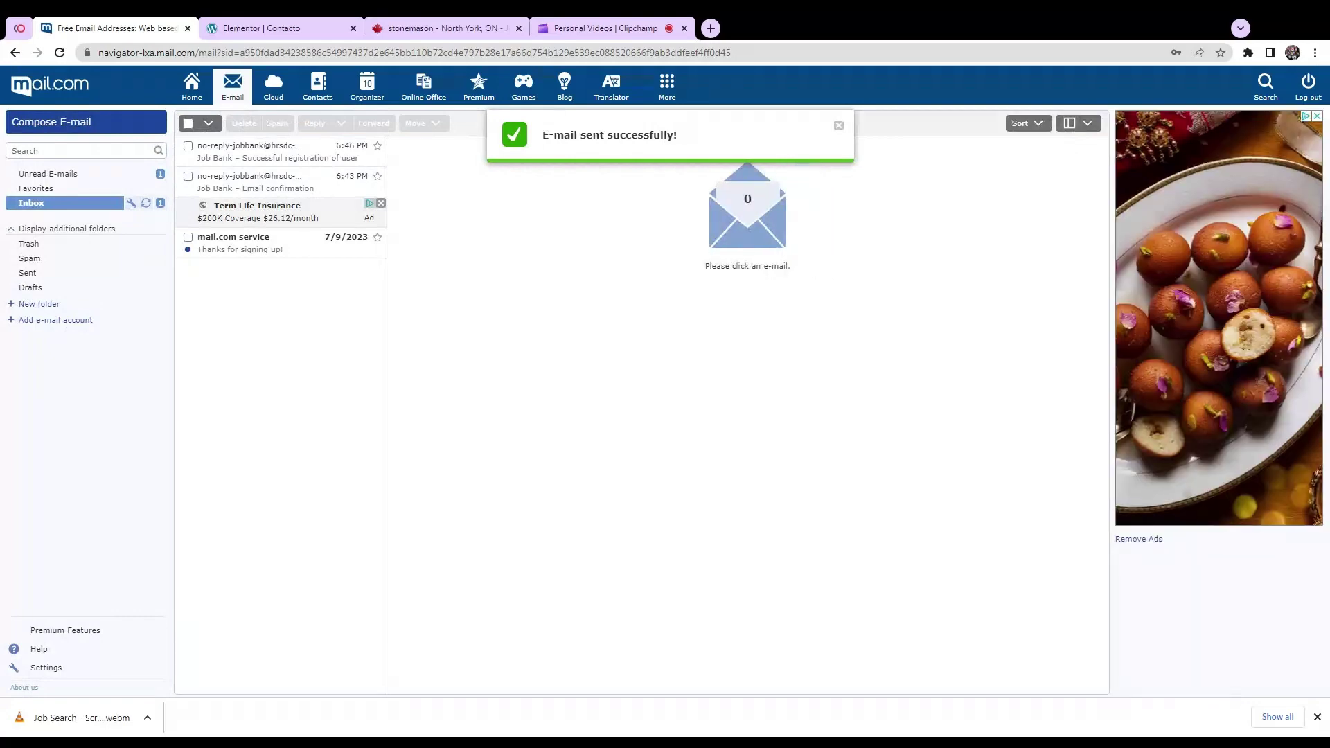
{"action": "left_click", "coordinate": [584, 28]}
{"action": "left_click", "coordinate": [685, 28]}
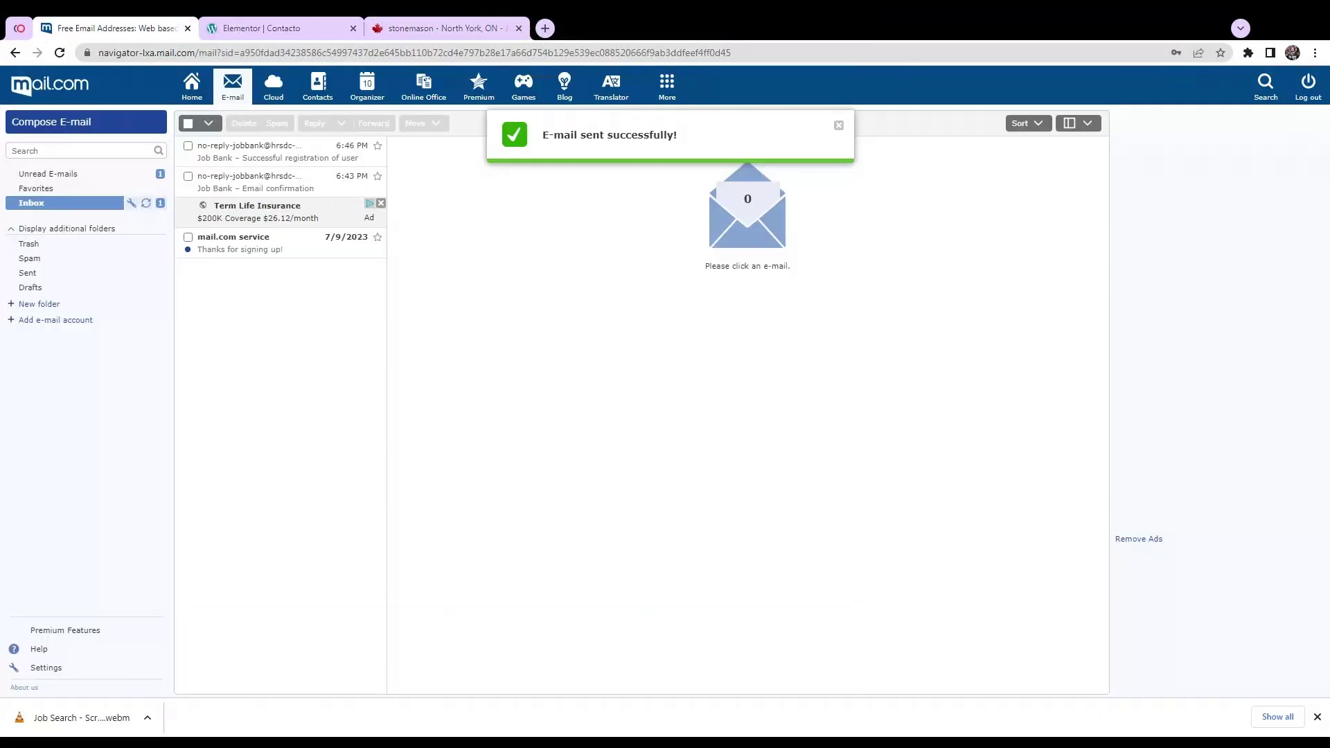